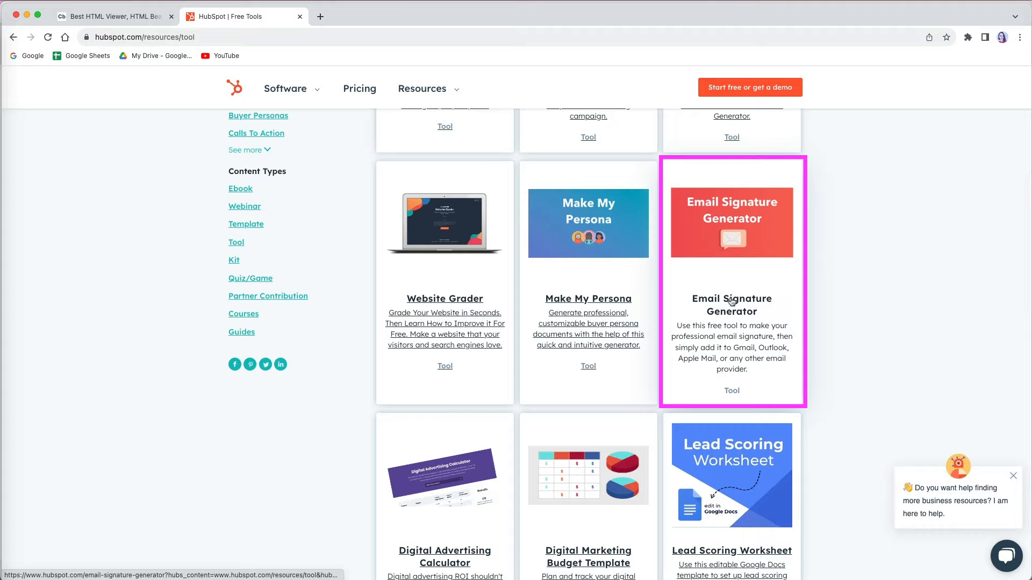
Step: Open the Email Signature Generator from HubSpot's Free Tools page
click(733, 297)
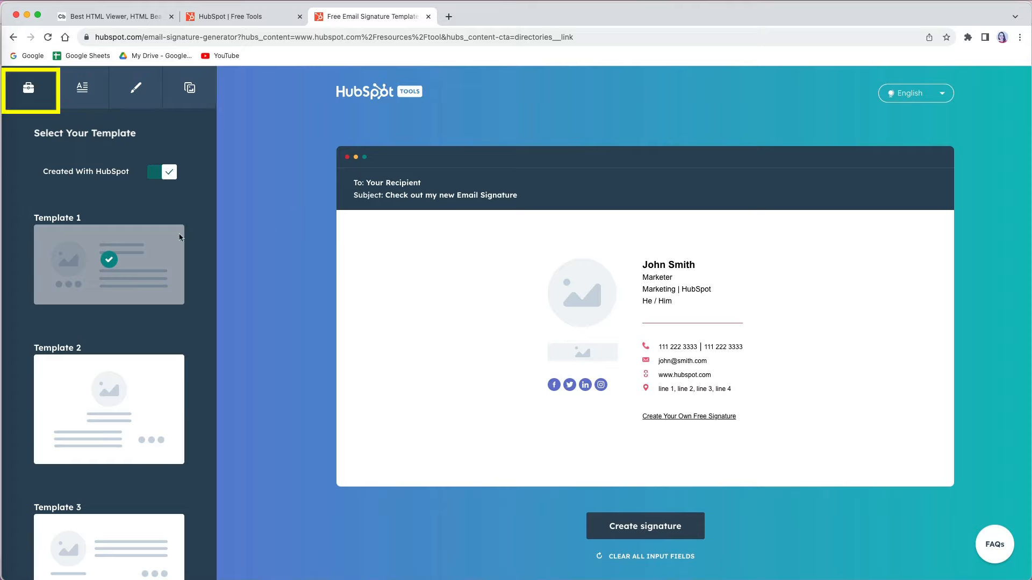
scroll(134, 328, down, 3)
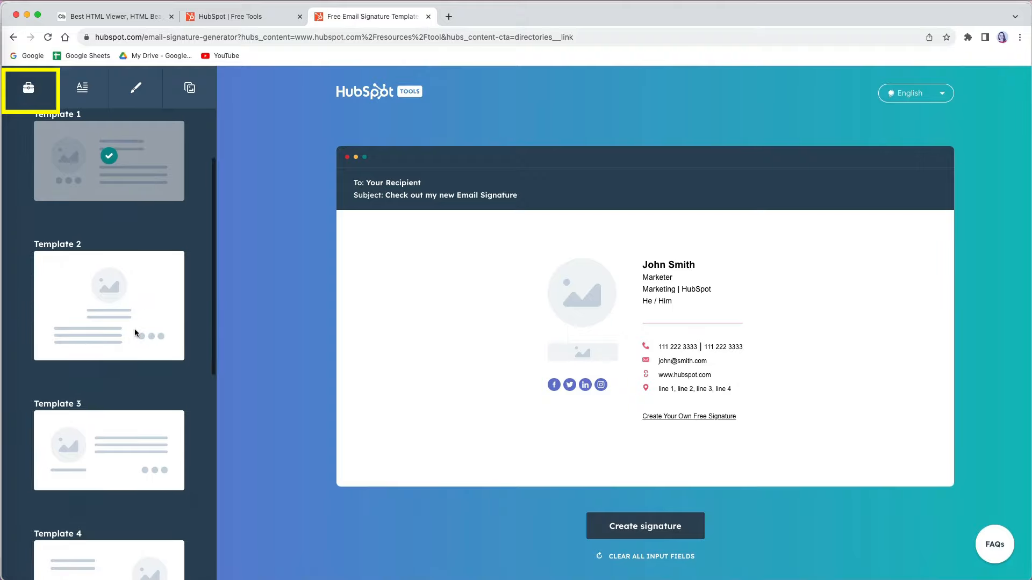
click(131, 331)
click(129, 442)
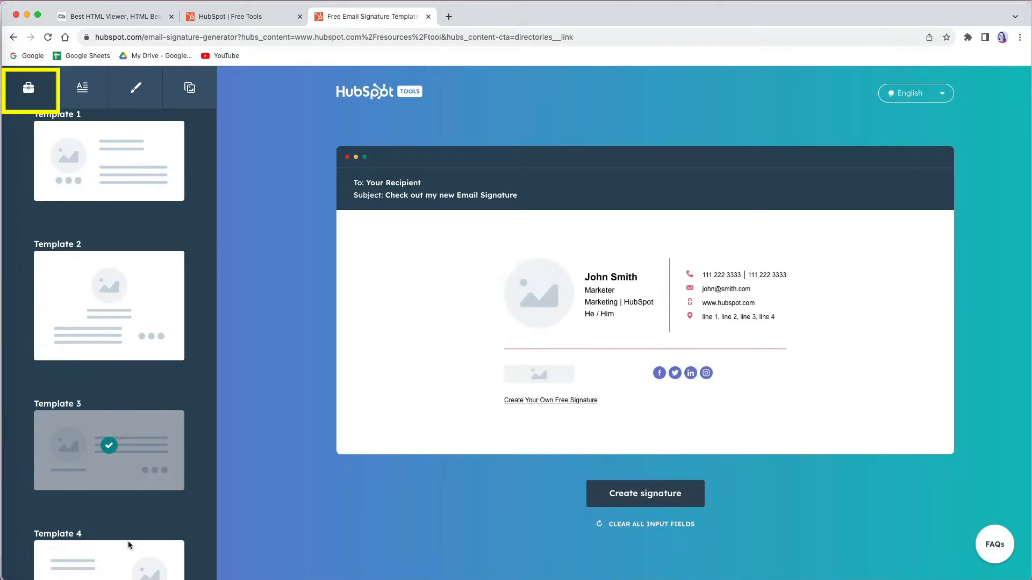
click(130, 553)
scroll(115, 464, down, 5)
click(115, 464)
scroll(115, 464, down, 3)
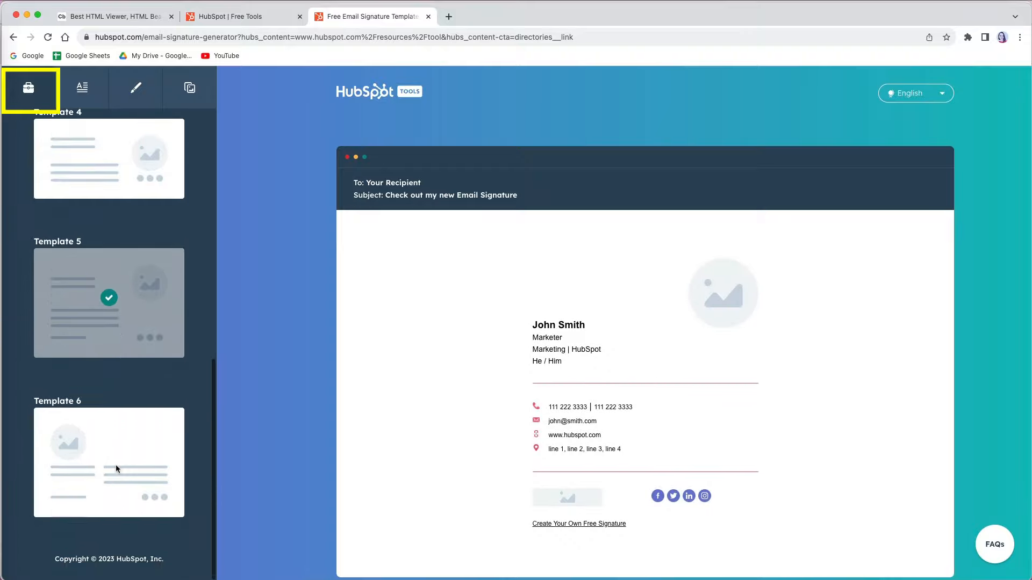
click(115, 465)
scroll(115, 464, up, 10)
click(105, 277)
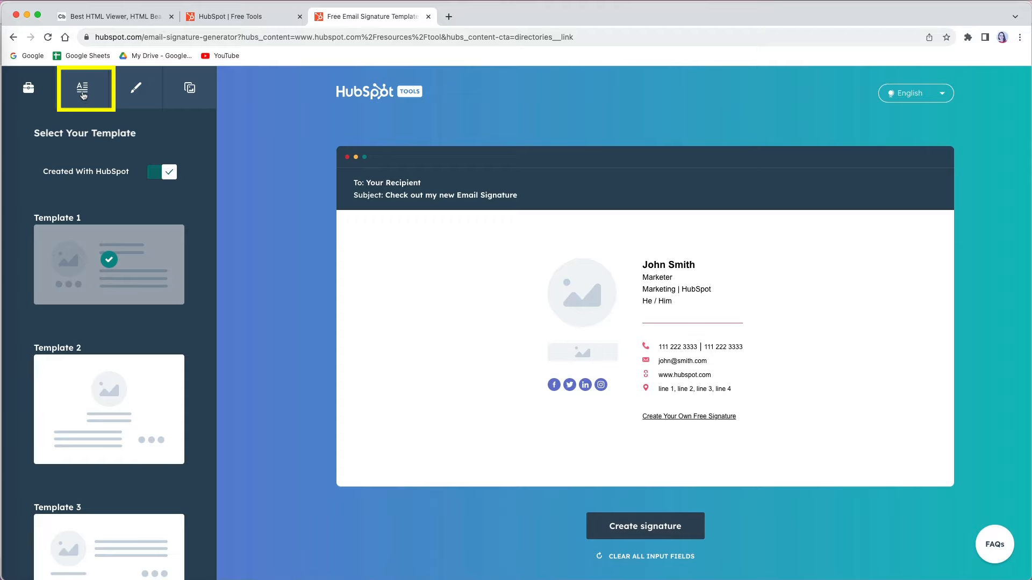
Step: Enter the person's full name, job title 'YouTube Creator', company 'AkaAki Design' and mobile phone number
click(83, 95)
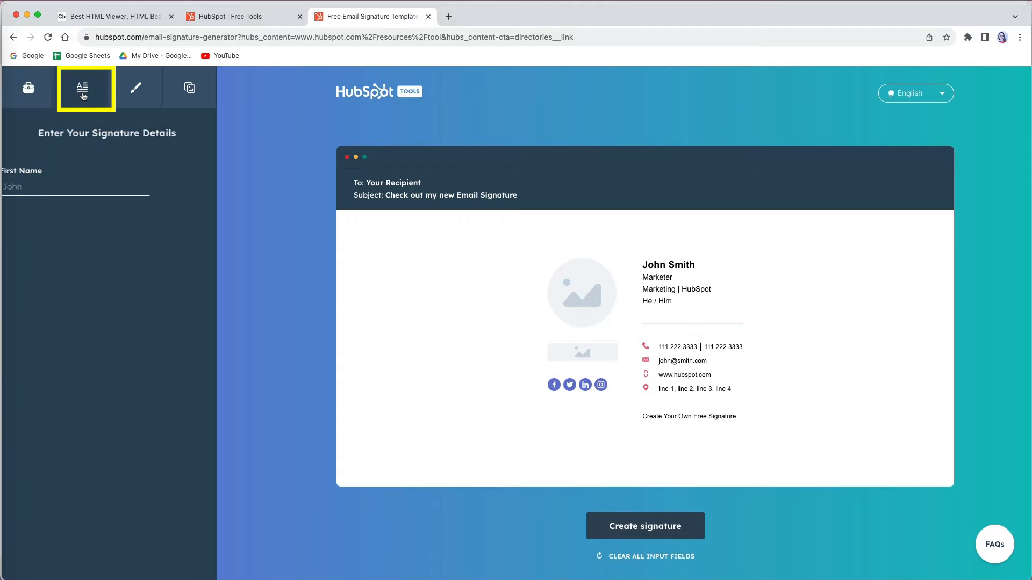
click(90, 189)
text(Aki)
key(Tab)
text(Stepinska)
key(Tab)
text(YouTube Creator)
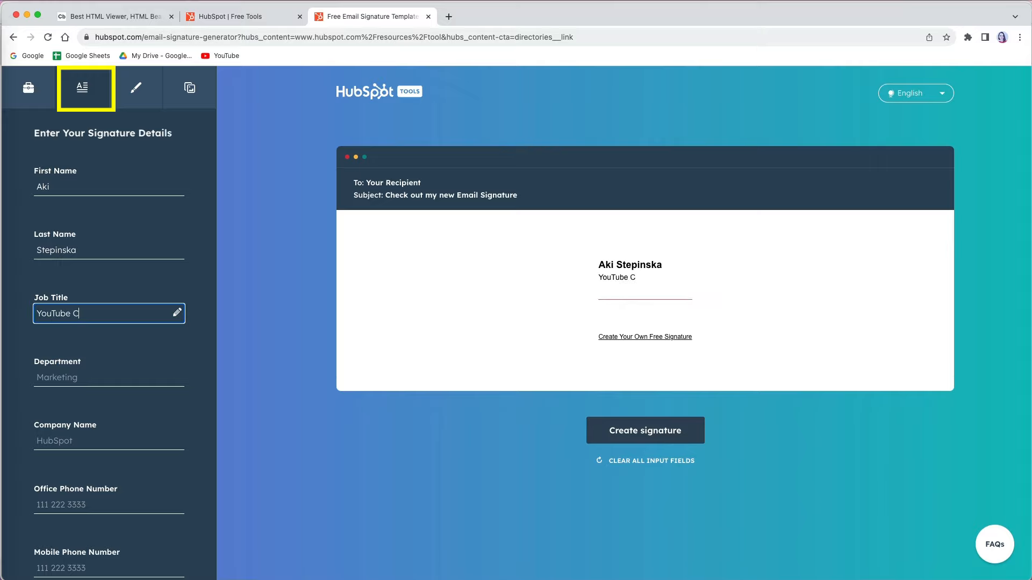
key(Tab)
text(AkaAki Design)
key(Tab)
key(Tab)
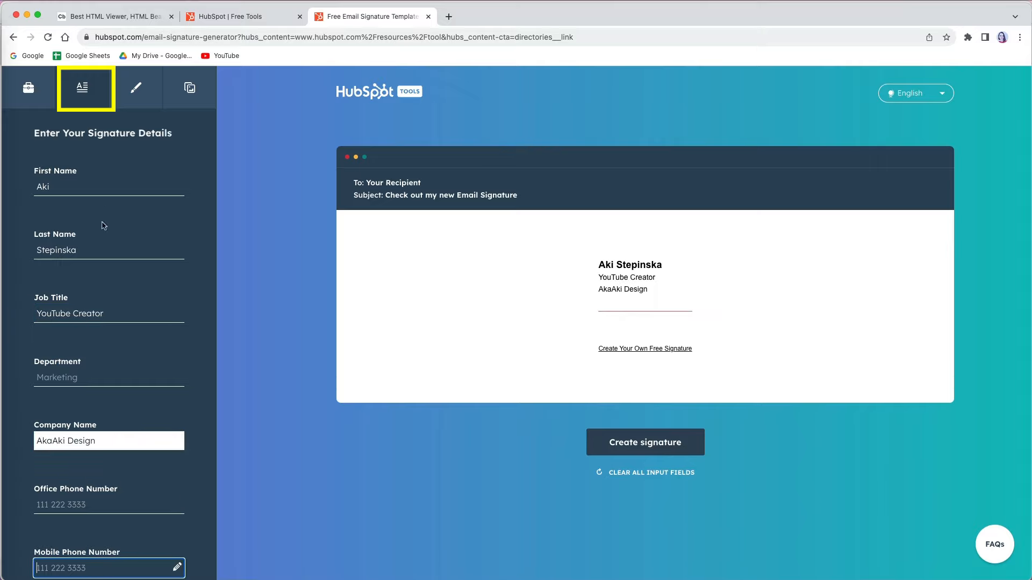
scroll(116, 300, down, 8)
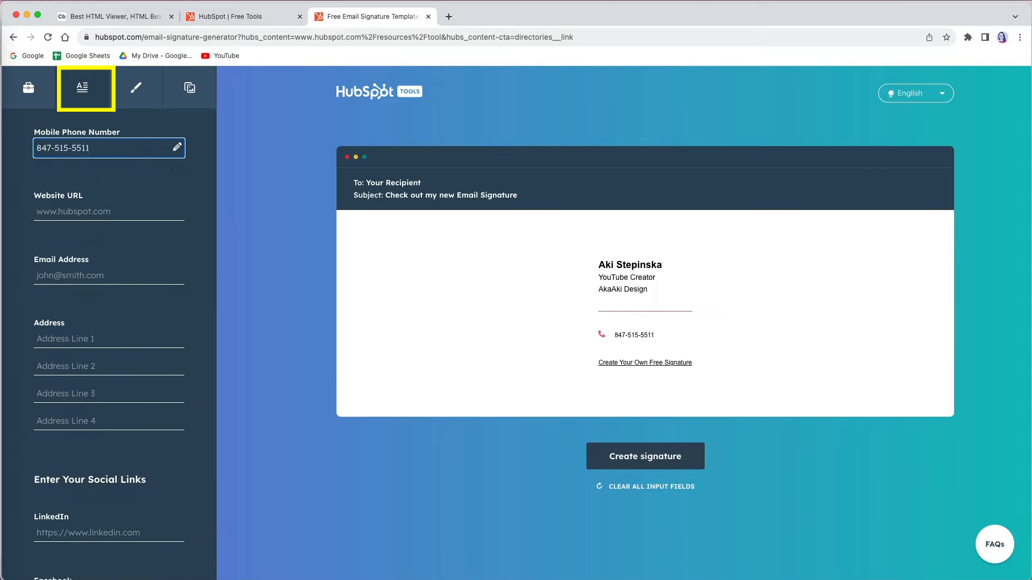
Step: Fill in the website, the email address and the postal address lines
click(110, 210)
text(https://akistepinska.com/)
key(Tab)
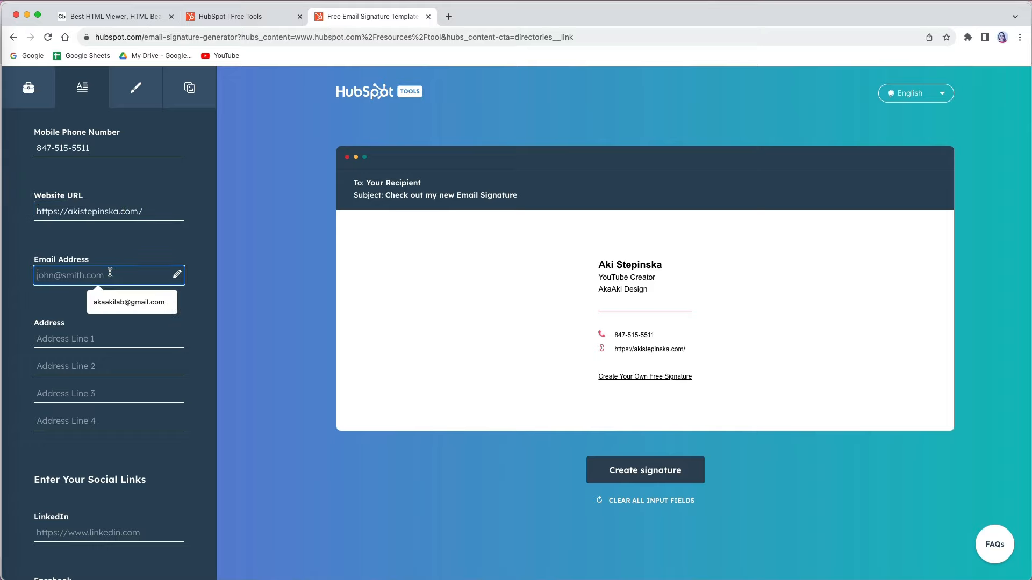
click(120, 301)
click(110, 338)
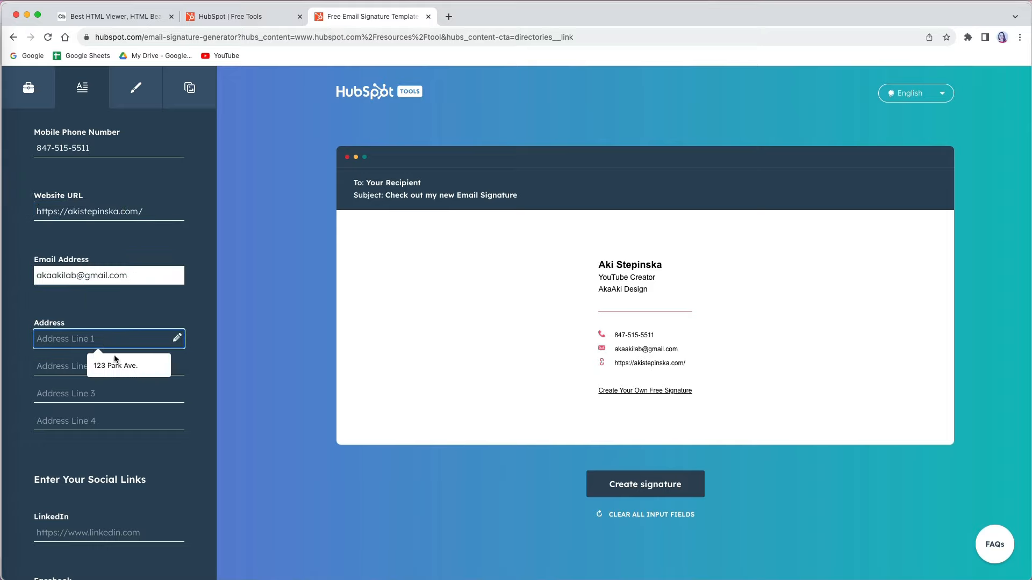
click(115, 366)
click(115, 368)
text(City, IL 60606)
key(Tab)
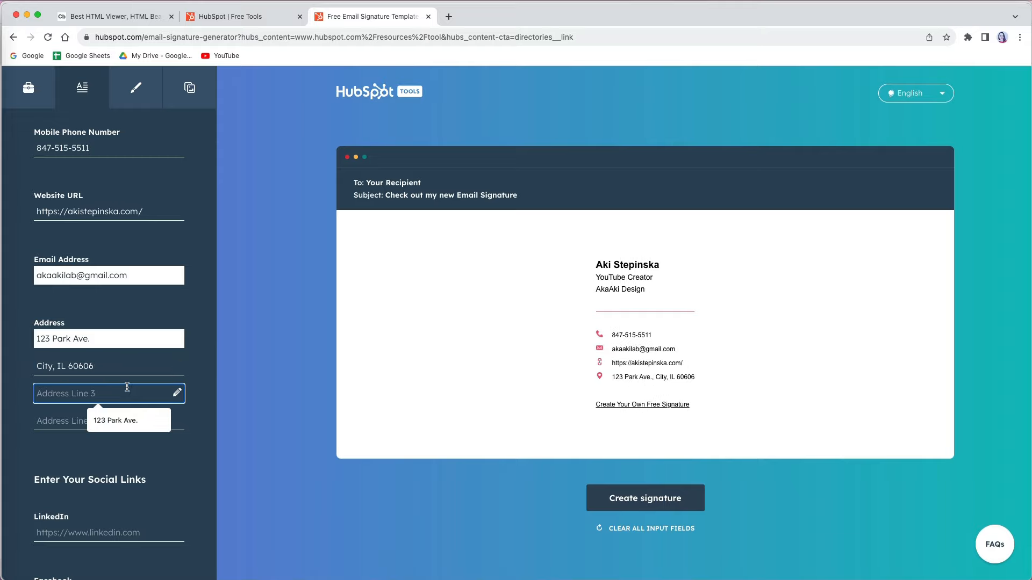
scroll(191, 470, down, 5)
scroll(191, 471, down, 3)
Step: Add LinkedIn, Instagram and Twitter profile links, plus a Linktree link in the Custom Field
click(59, 217)
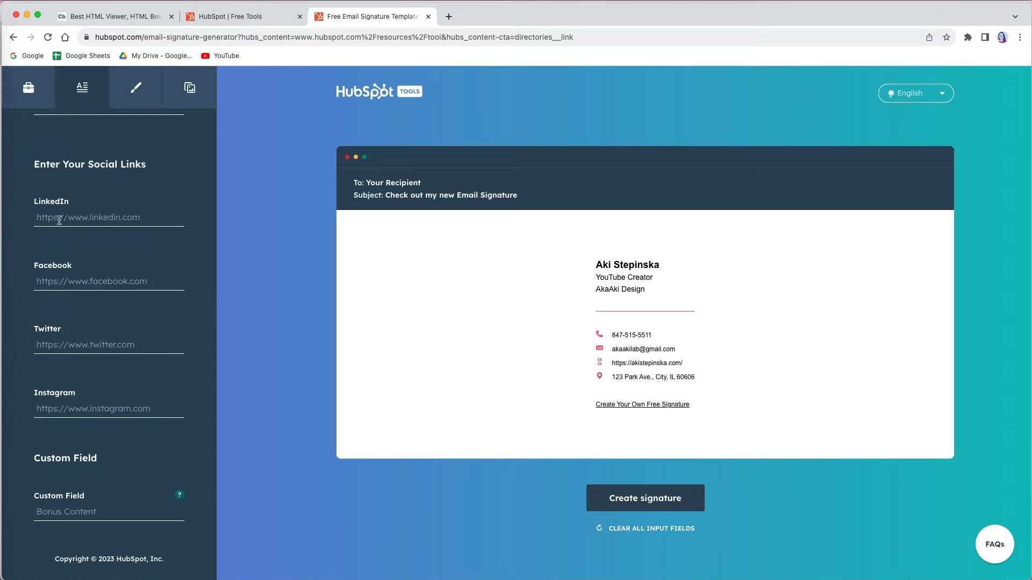
text(https://www.linkedin.com/in/aki-stepinska/)
key(super+Tab)
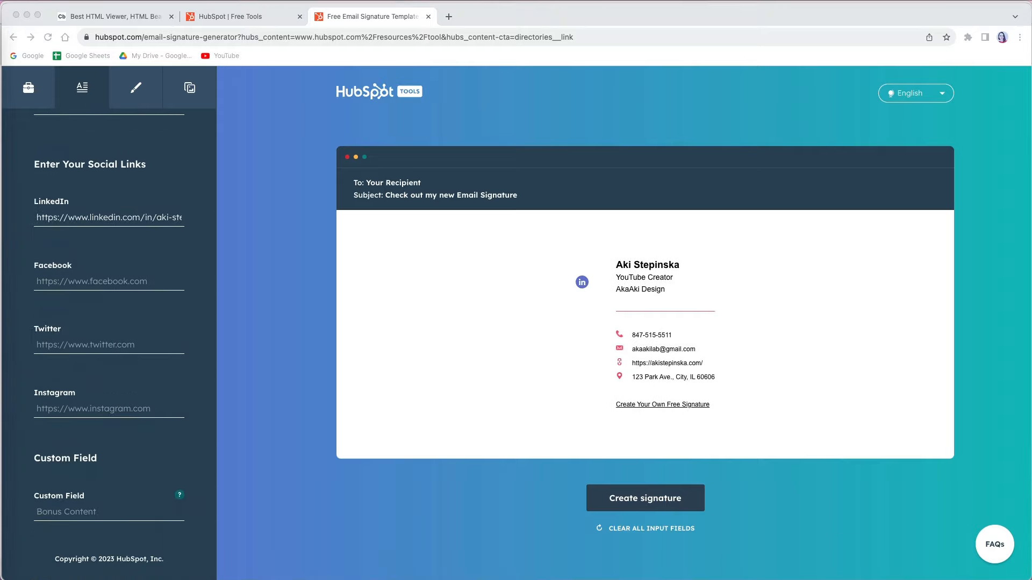
click(177, 409)
text(https://www.instagram.com/akaaki)
key(super+Tab)
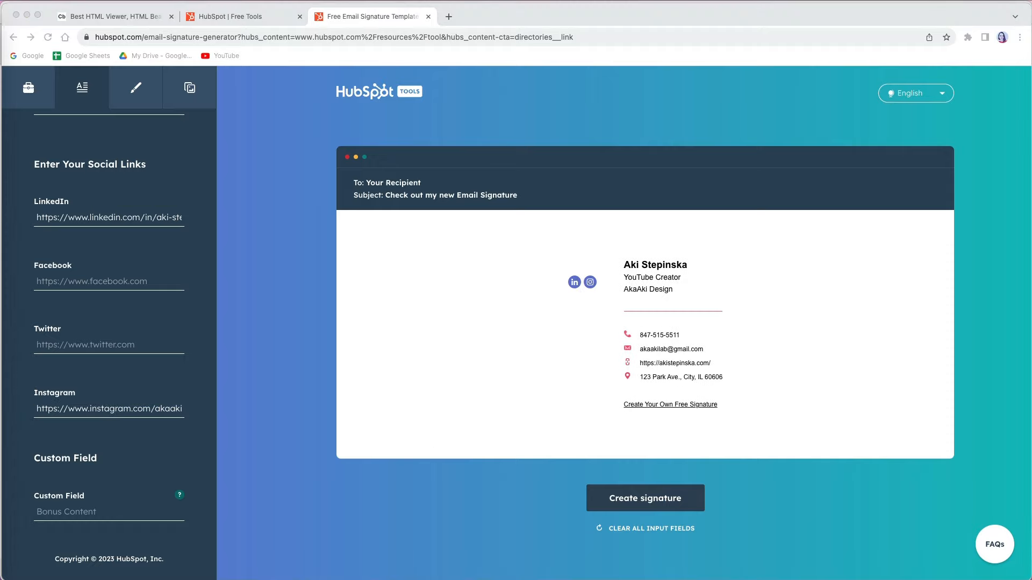
click(80, 344)
text(https://twitter.com/AkaAki157)
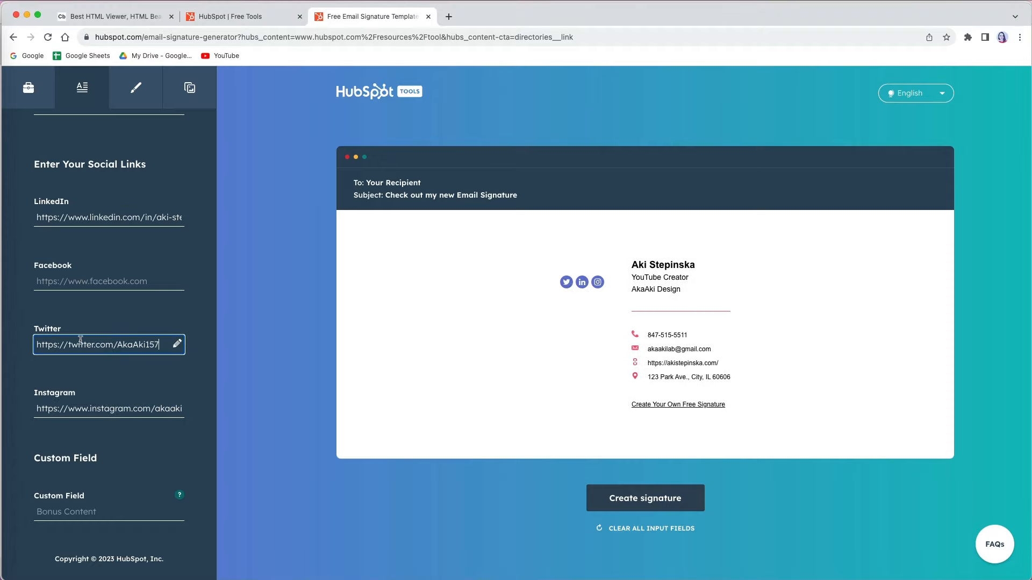
mouse_move(182, 497)
key(super+Tab)
click(79, 513)
text(https://linktr.ee/akistepinska)
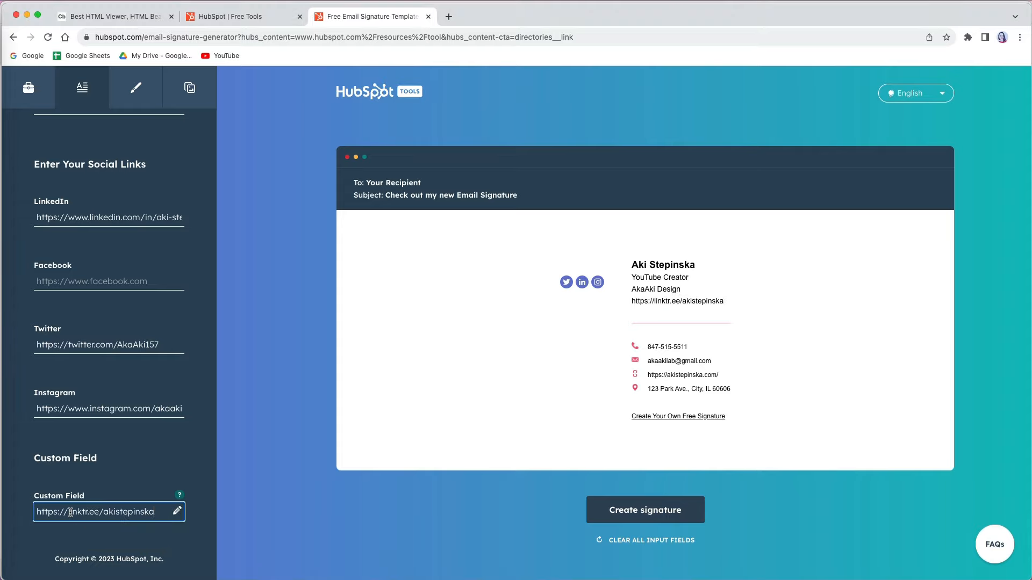
scroll(124, 273, up, 14)
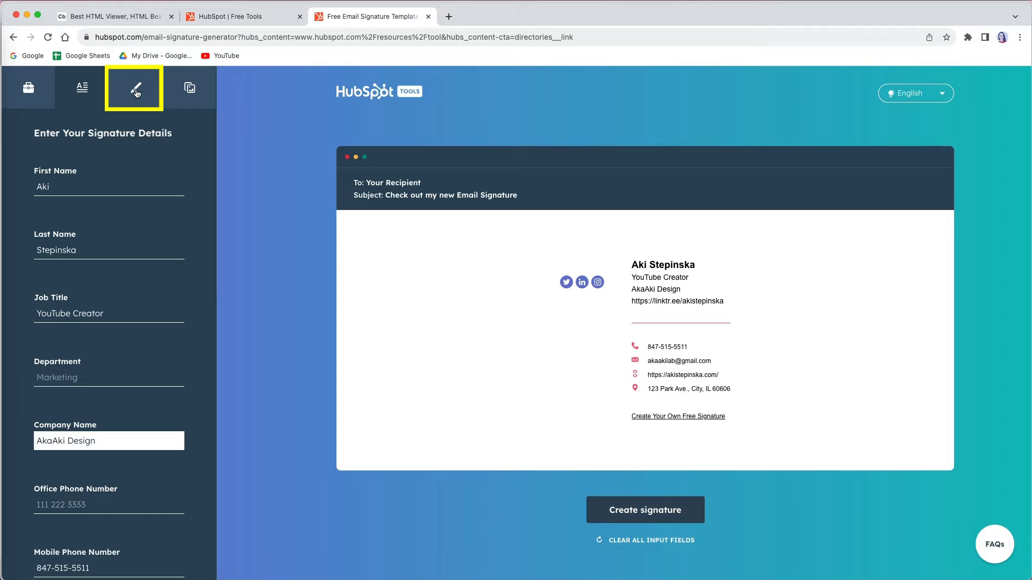
Step: Set the signature theme colour to olive C5B91F
click(137, 92)
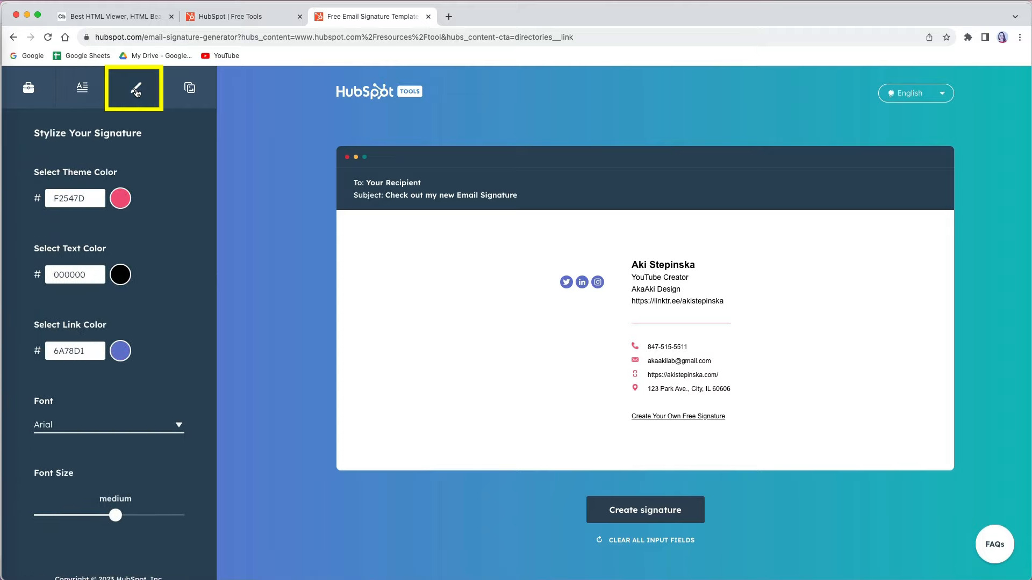
click(120, 198)
drag(141, 322, 50, 319)
drag(110, 230, 124, 240)
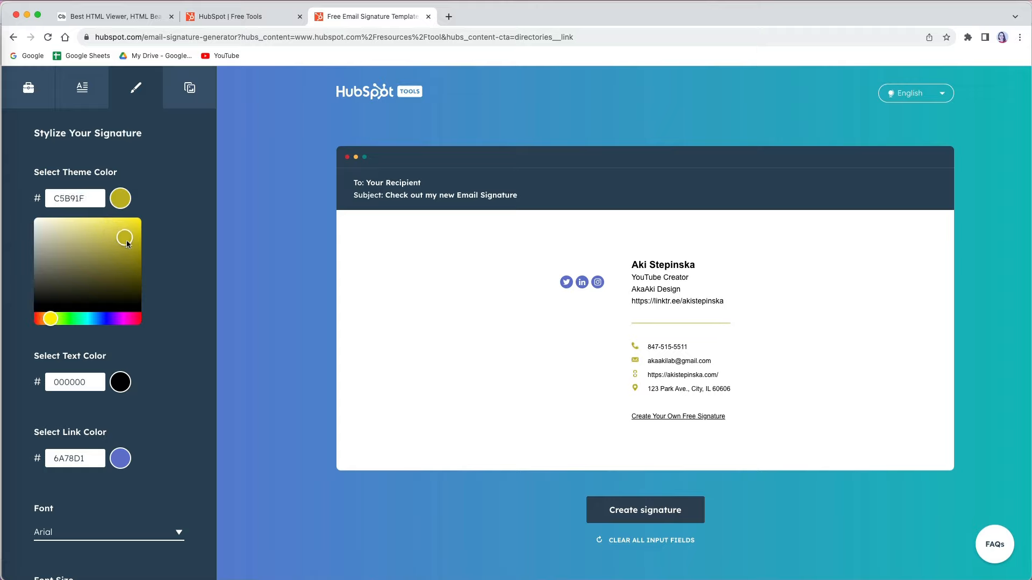
click(132, 470)
Step: Set link colour to 2196F3, font to Verdana, and adjust the font size
click(77, 354)
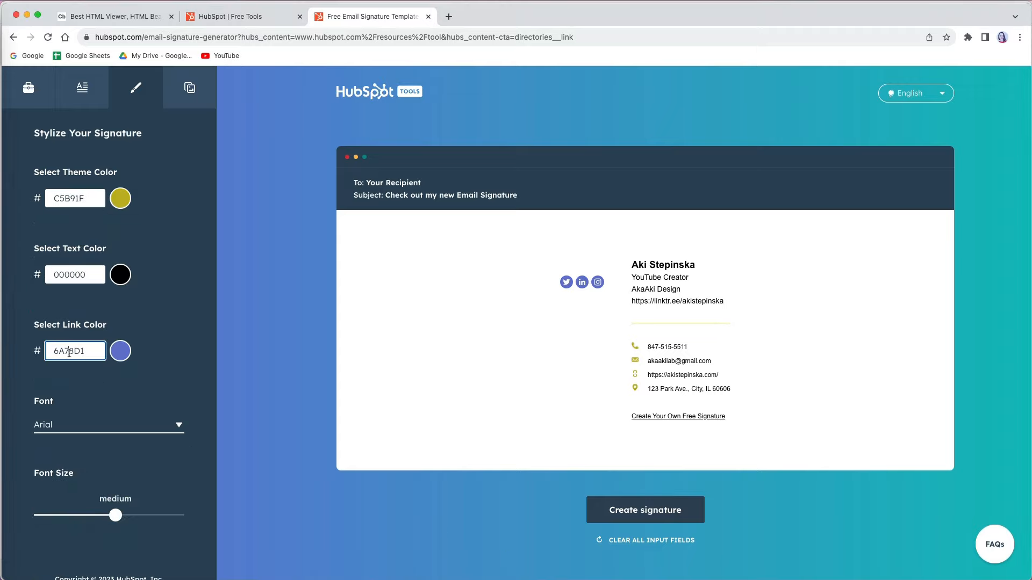
double_click(69, 352)
text(2196F3)
click(179, 425)
click(145, 522)
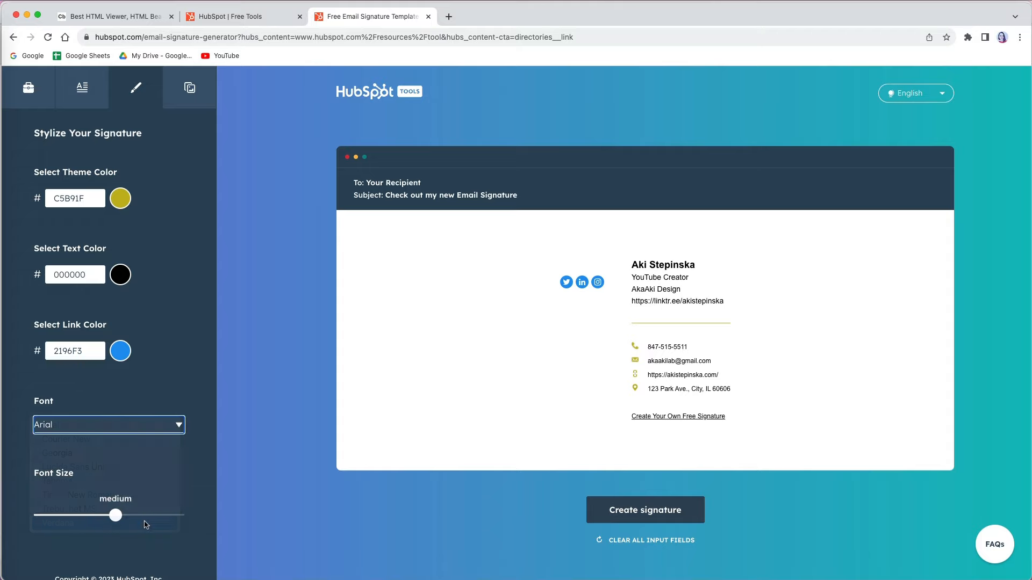
mouse_move(116, 515)
mouse_down()
mouse_move(57, 519)
mouse_move(172, 519)
mouse_move(131, 519)
mouse_up()
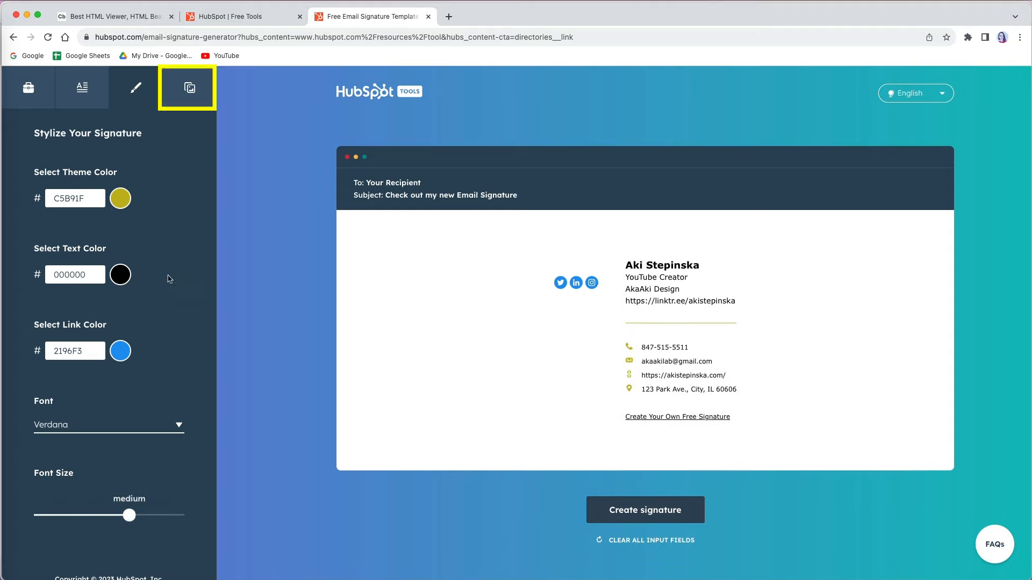
Step: Show the custom images and call-to-action panel, then open a new browser tab
click(191, 89)
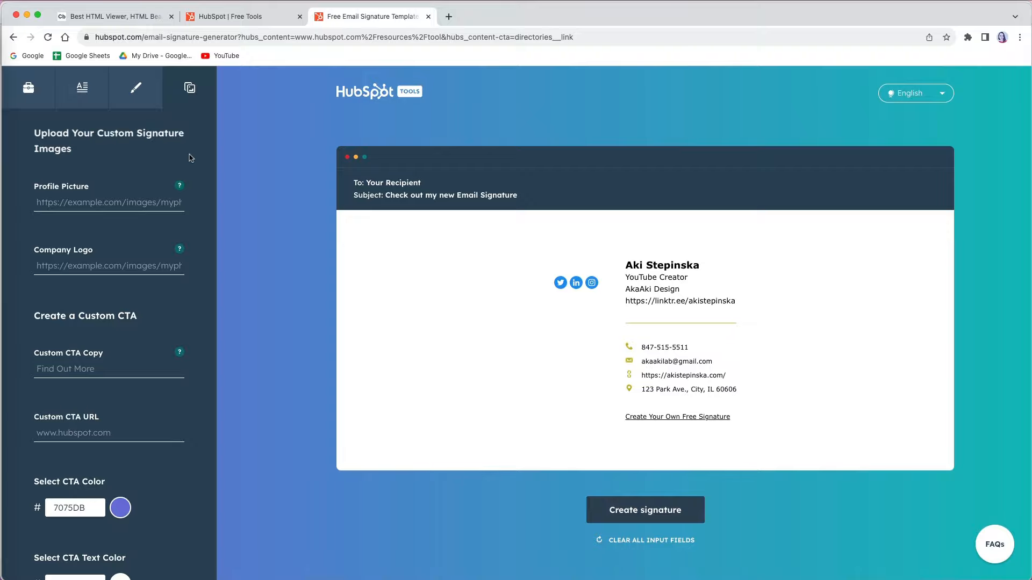
mouse_move(181, 189)
key(super+t)
Step: Open the logo image from Drive's Email Signature folder and paste its address into Company Logo
click(987, 83)
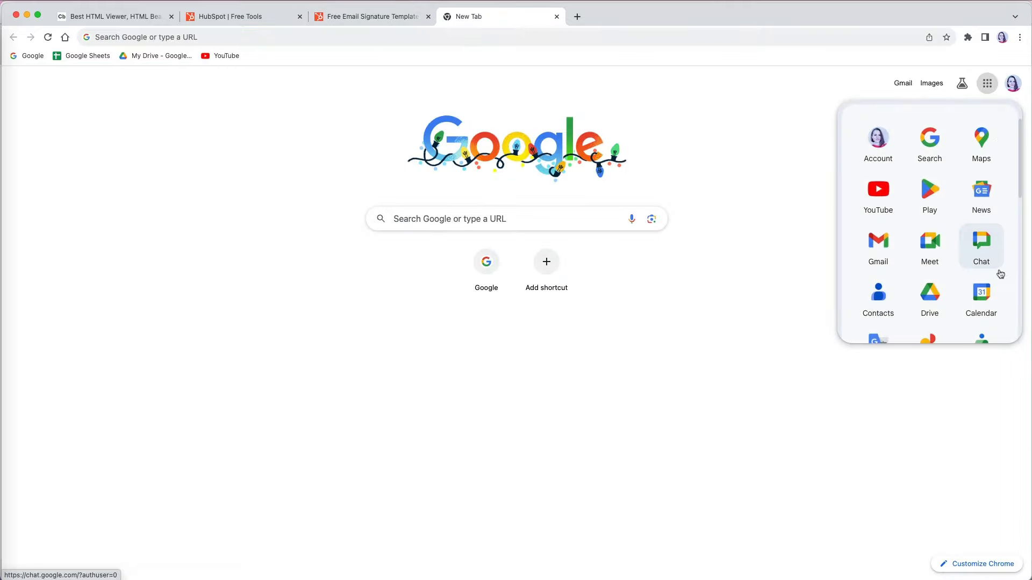
click(932, 300)
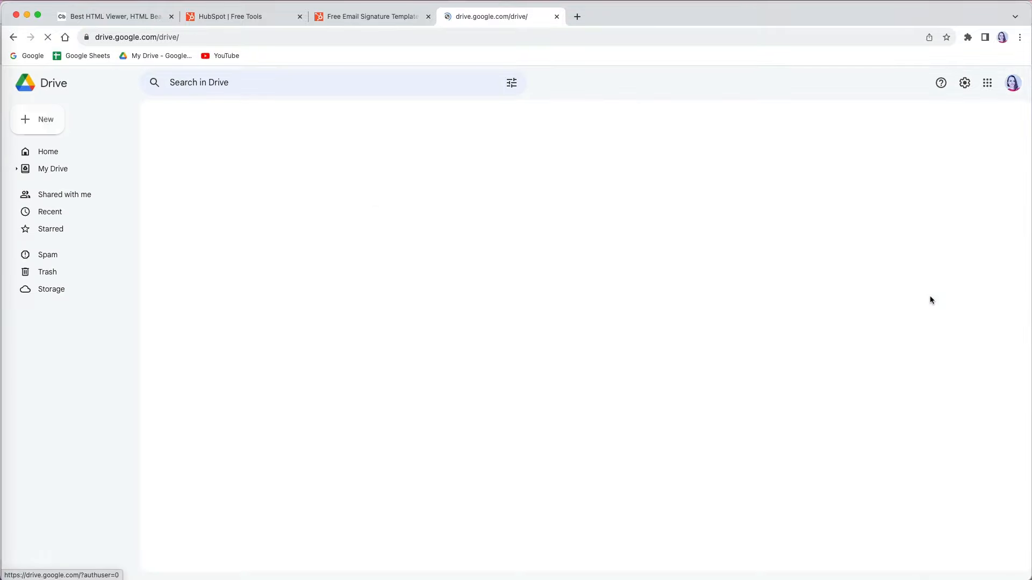
double_click(206, 224)
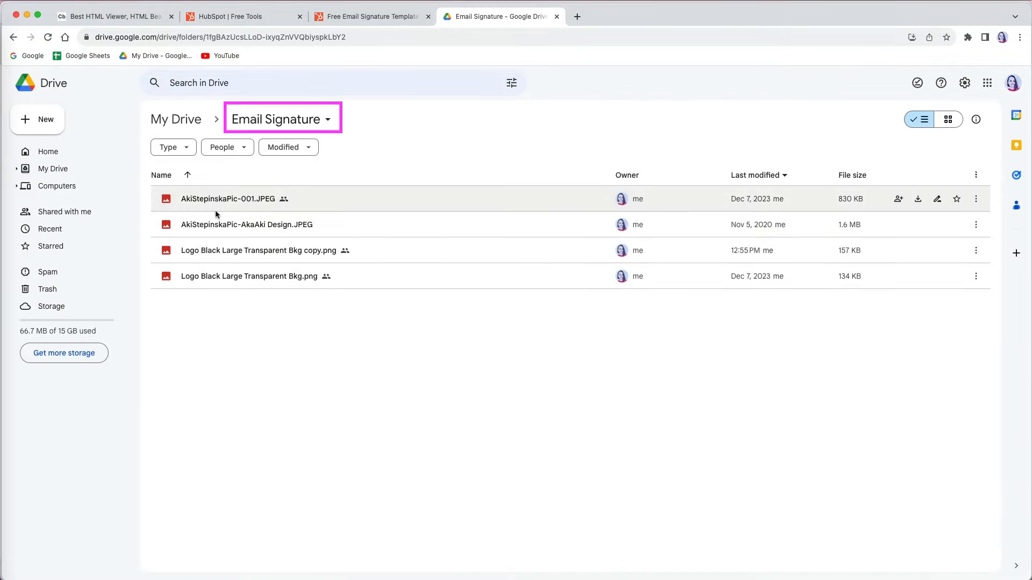
double_click(212, 255)
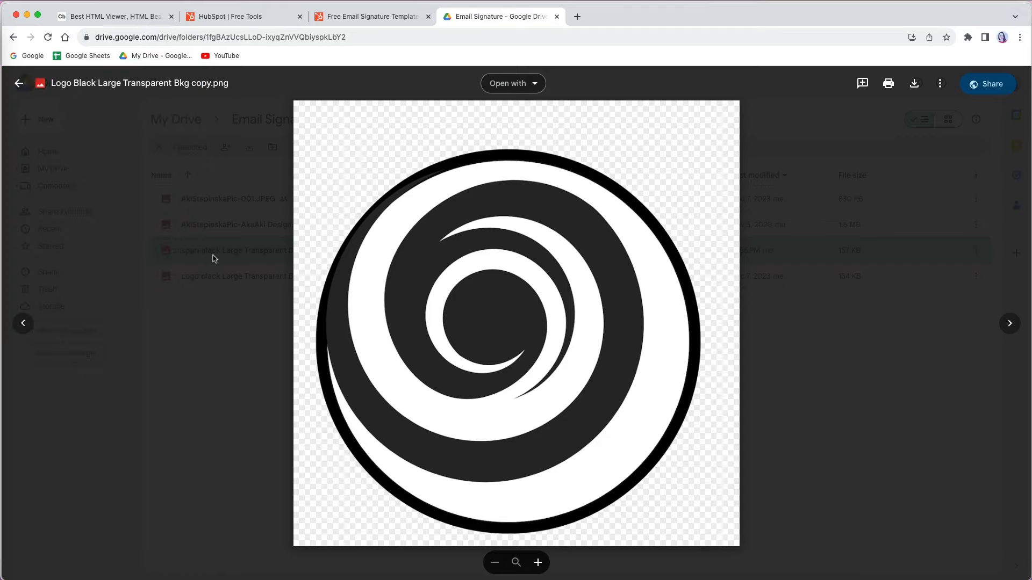
click(375, 39)
key(ctrl+c)
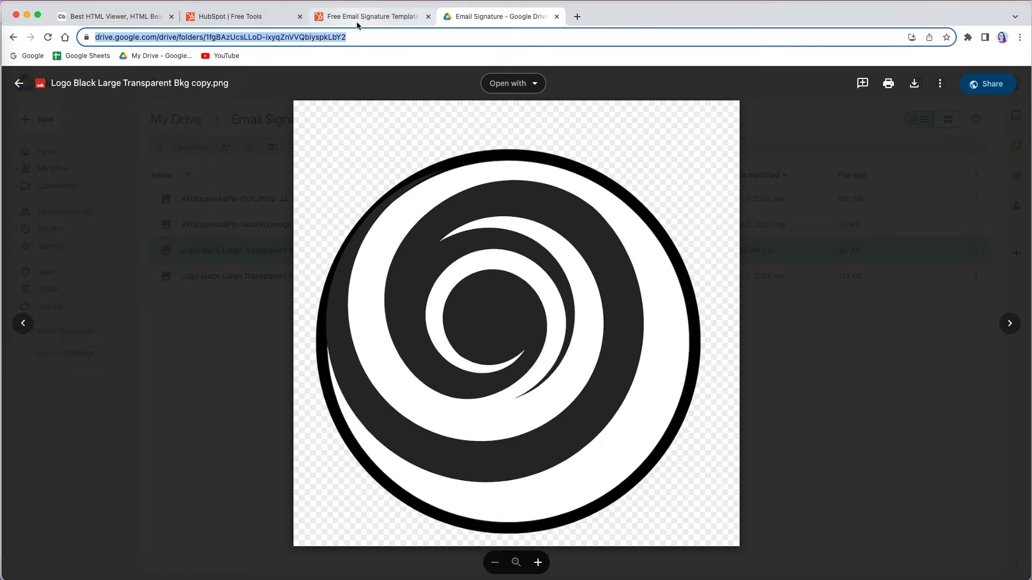
click(371, 16)
click(106, 267)
key(ctrl+v)
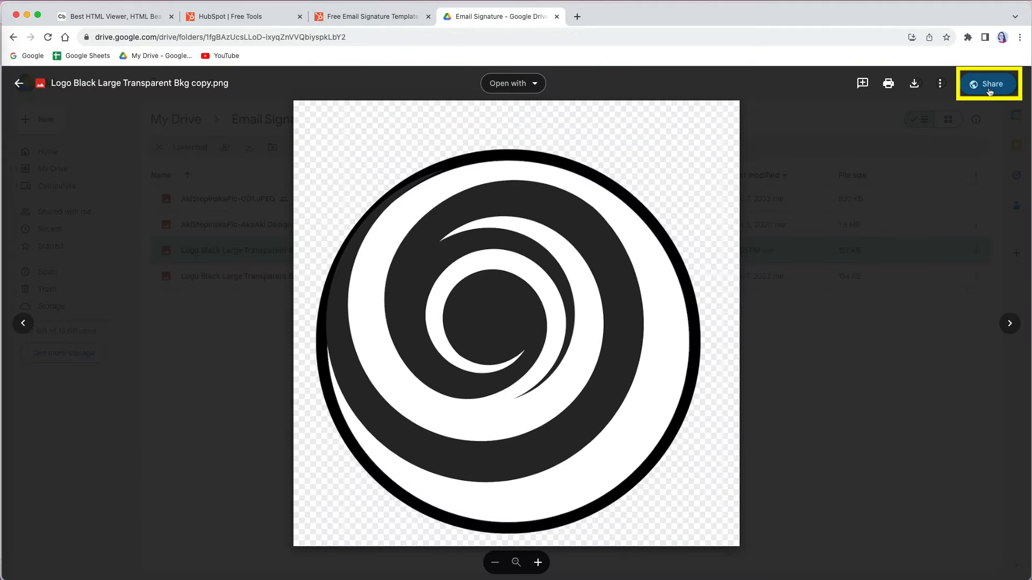
Step: Share the logo with anyone with the link and paste that link into Company Logo
click(989, 91)
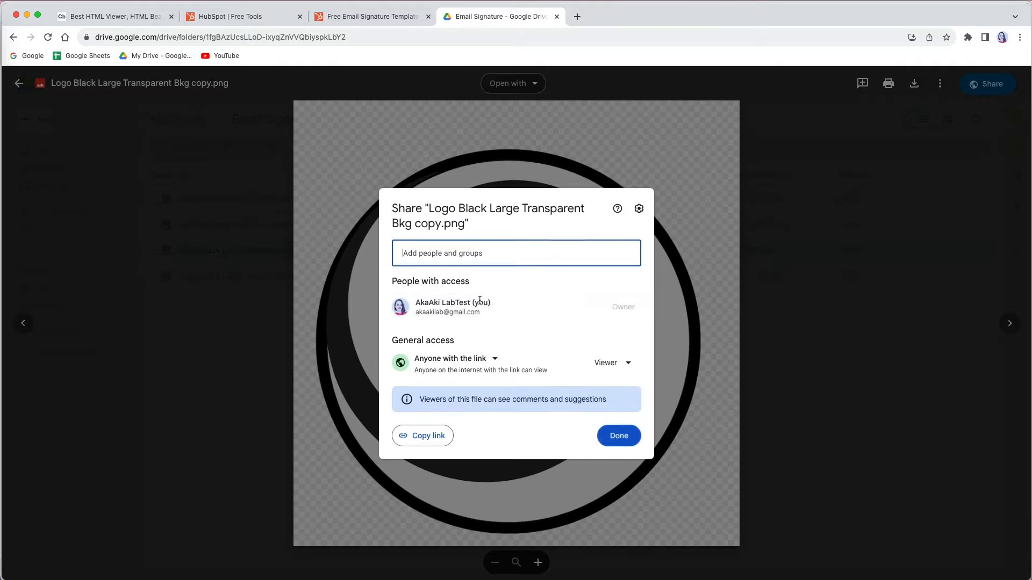
click(493, 362)
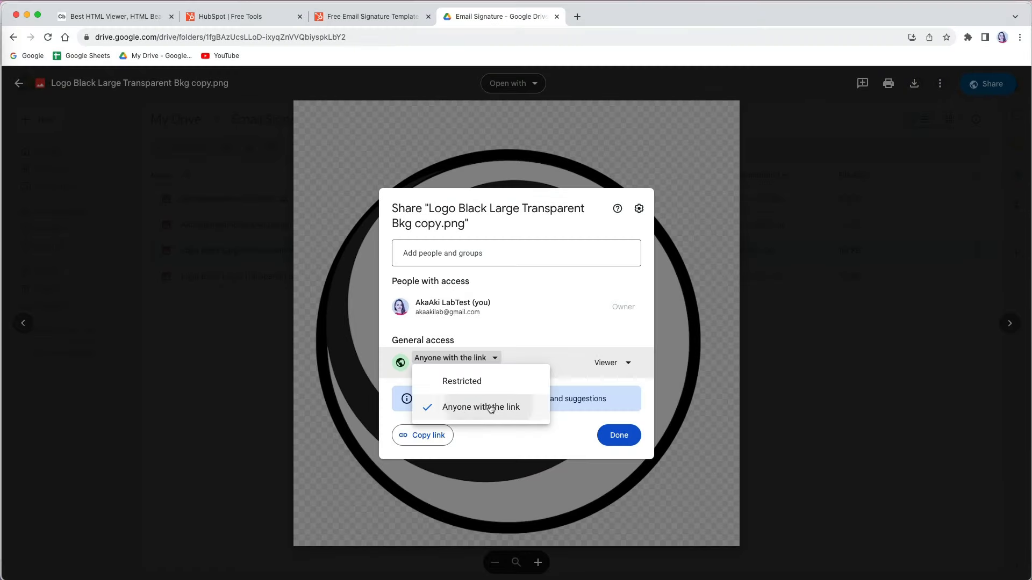
click(489, 405)
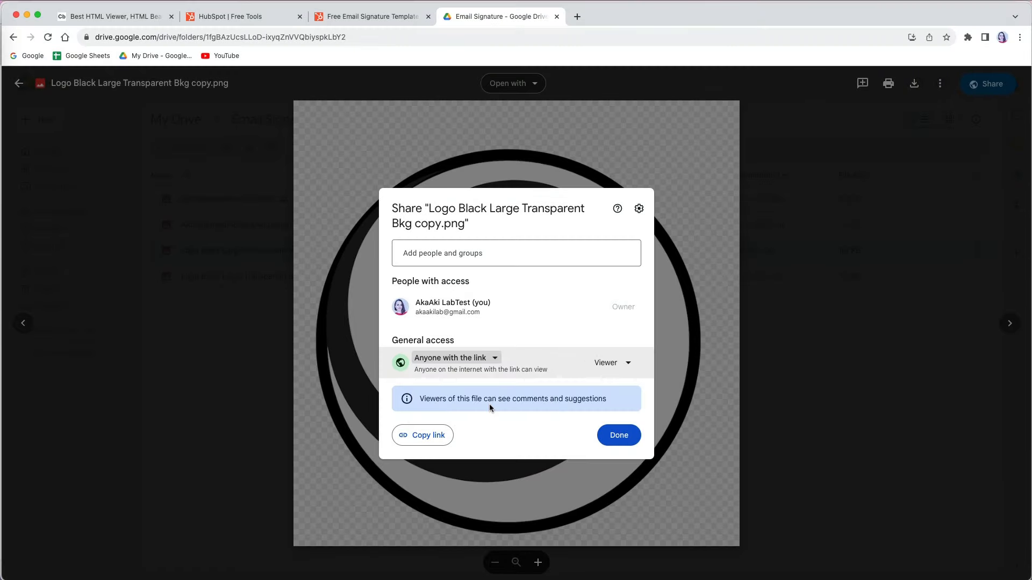
click(427, 434)
click(616, 437)
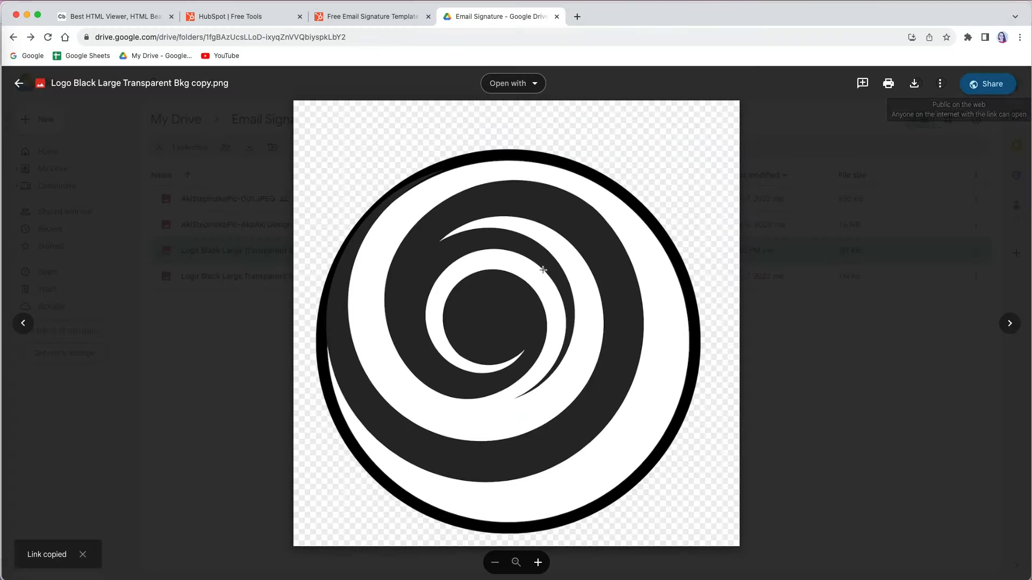
click(365, 16)
triple_click(141, 273)
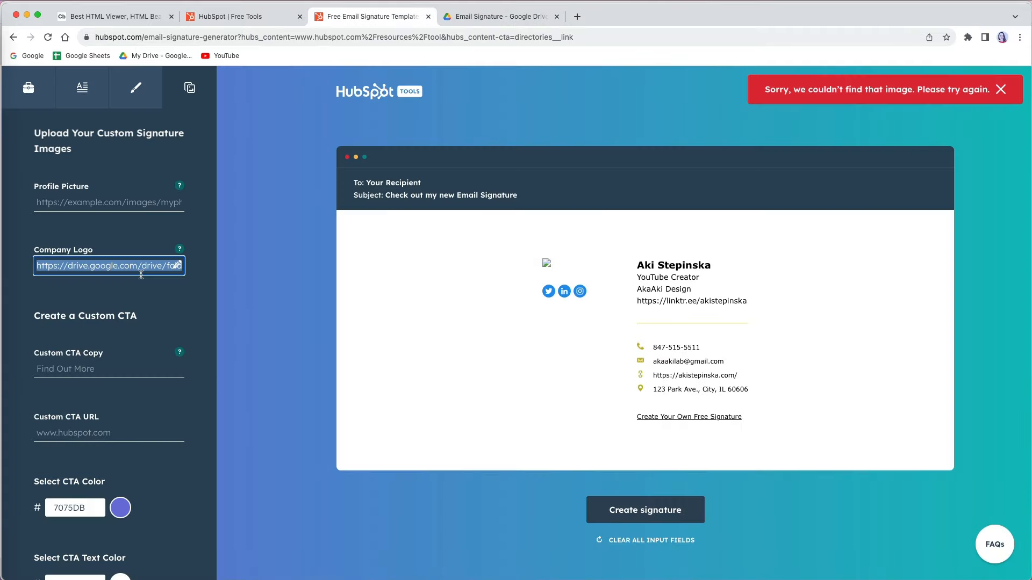
key(super+v)
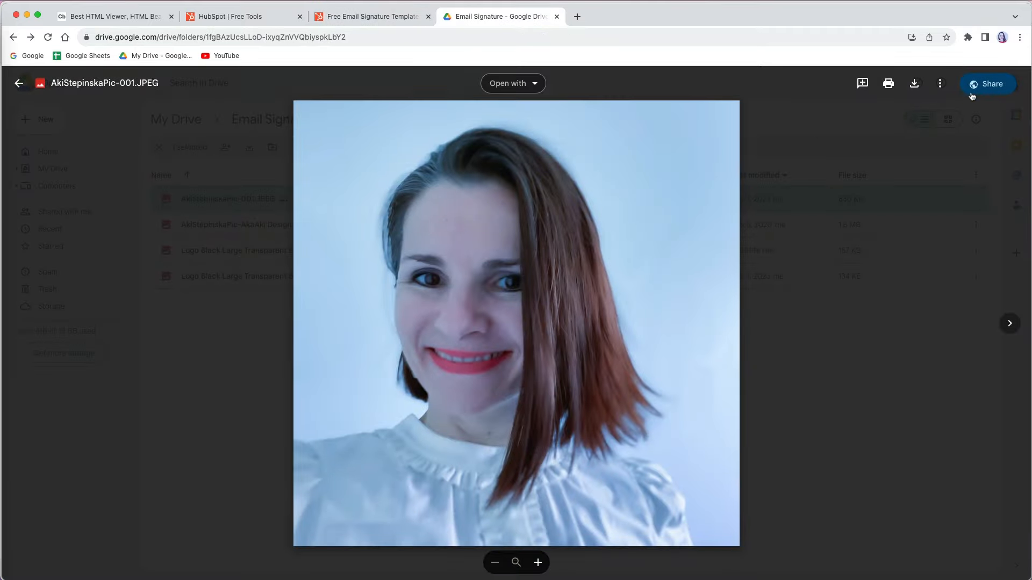
Step: Share the profile photo with anyone with the link and copy its link
click(971, 88)
click(491, 359)
click(488, 397)
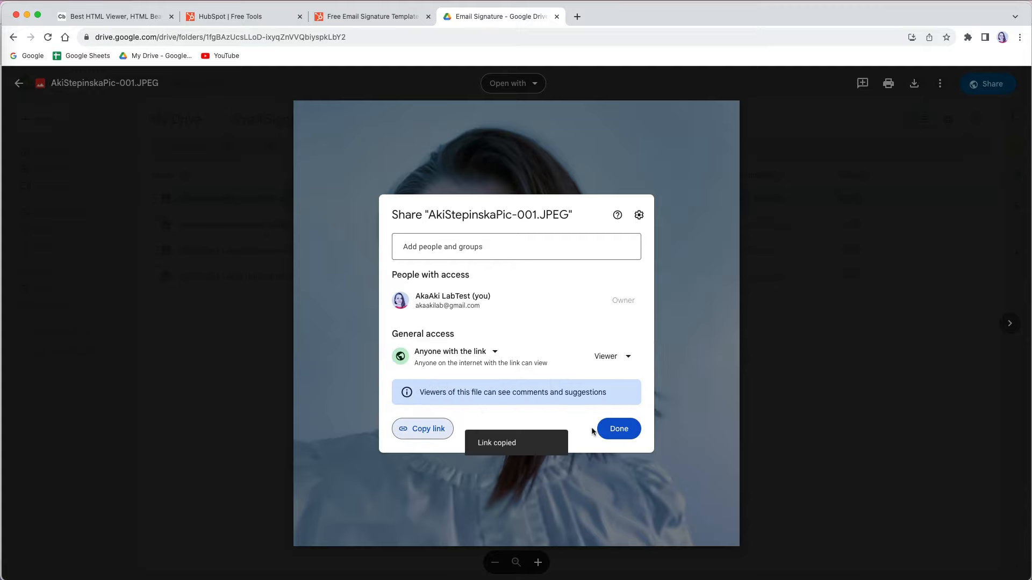
click(612, 428)
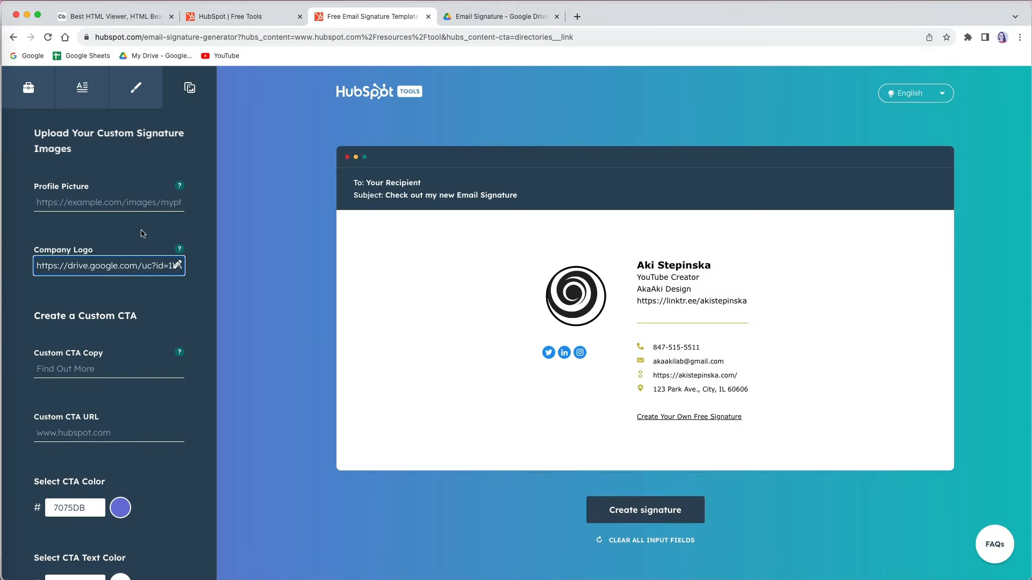
Step: Paste the photo link as Profile Picture and add a 'TutorialHub: Level Up' CTA to the YouTube channel
click(112, 202)
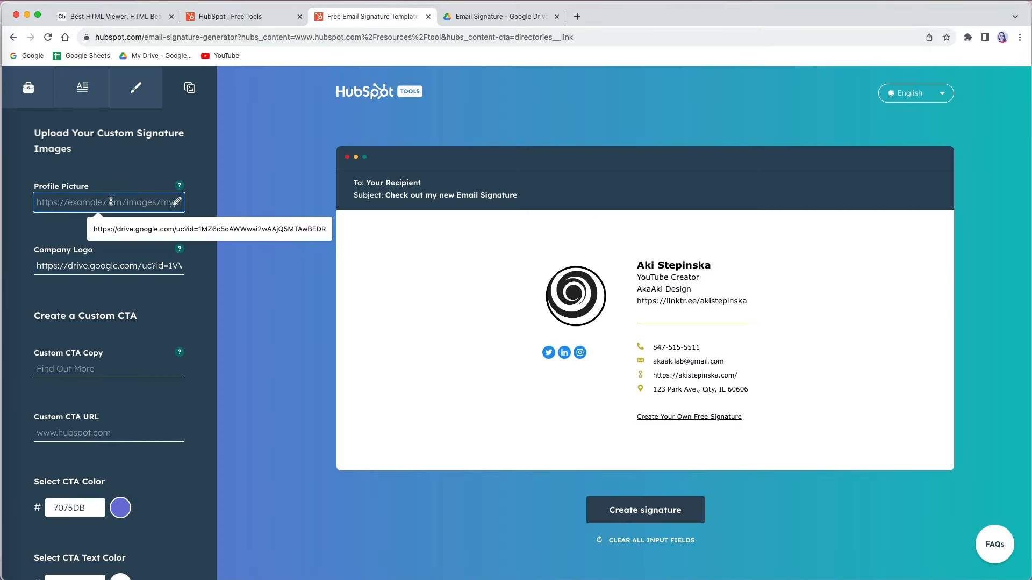
key(super+v)
scroll(97, 209, down, 5)
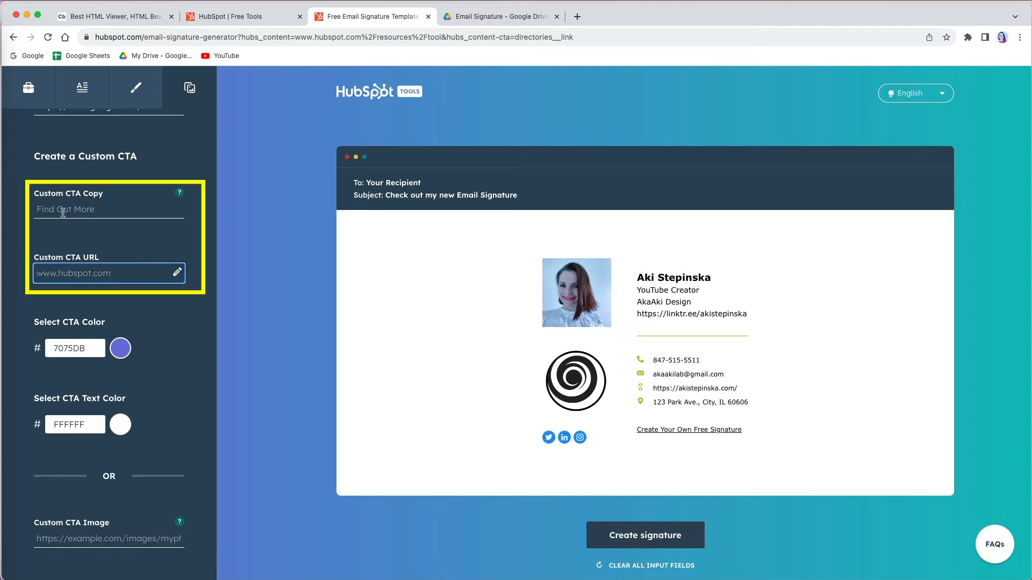
click(63, 212)
text(TutorialHub: Level Up)
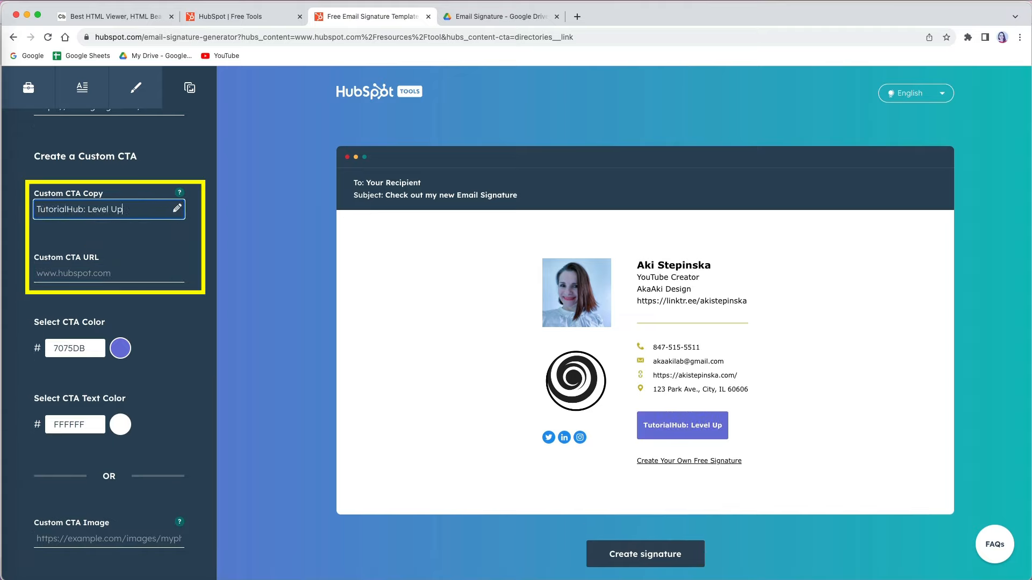
click(177, 274)
key(super+v)
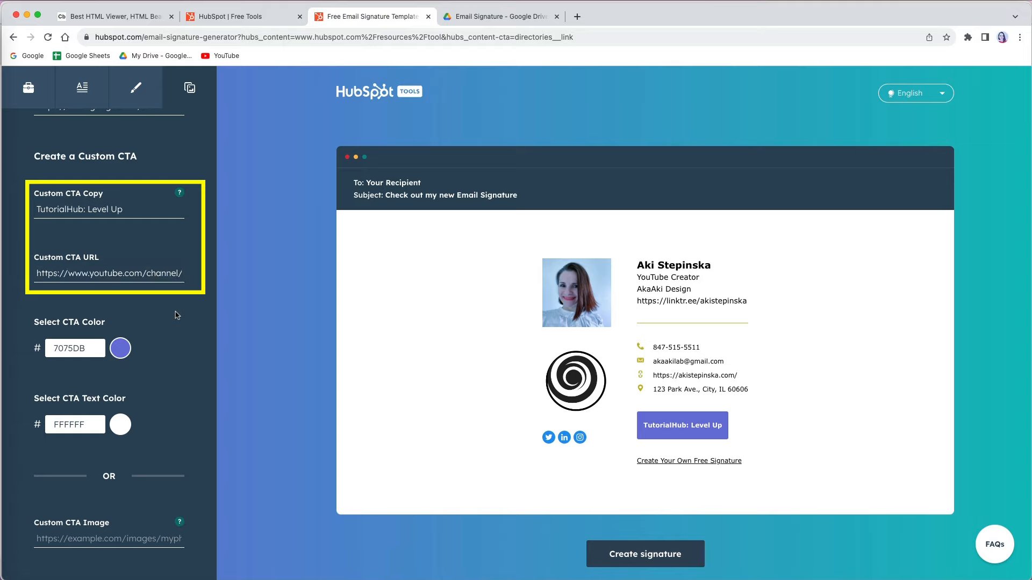
Step: Change the CTA colour from 7075DB to gold CCB658
click(120, 348)
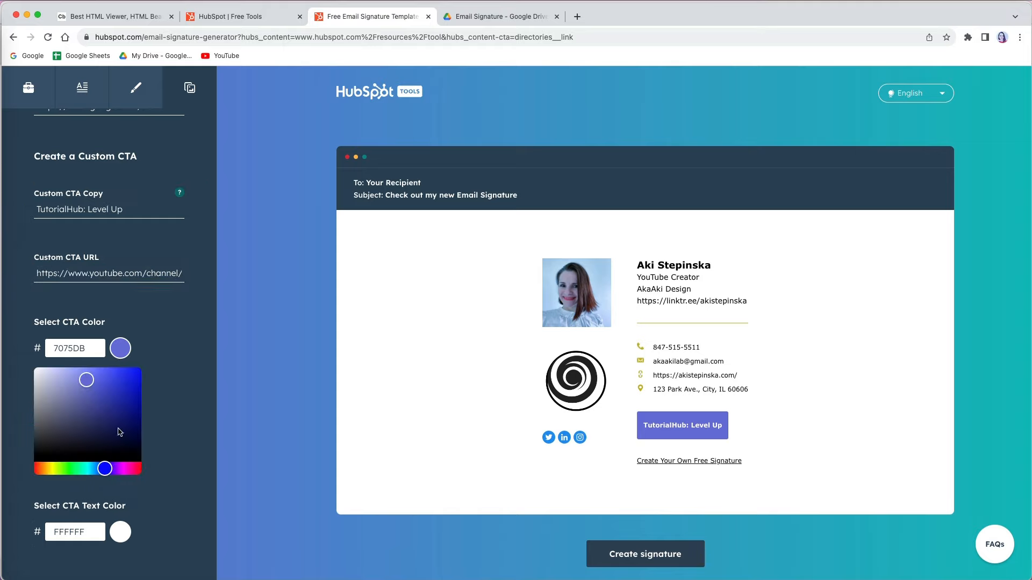
double_click(75, 348)
key(super+v)
scroll(92, 377, down, 3)
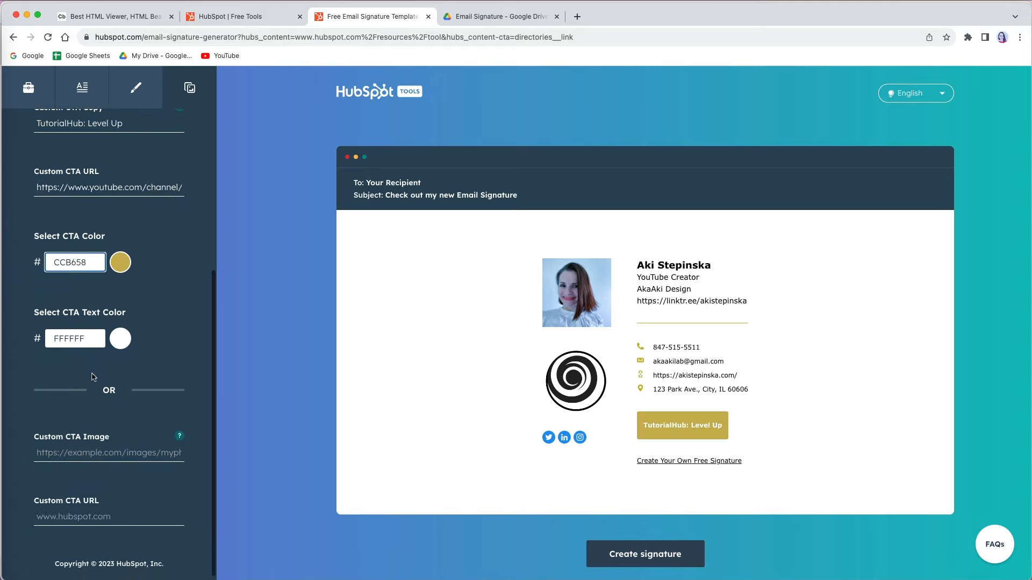
click(30, 90)
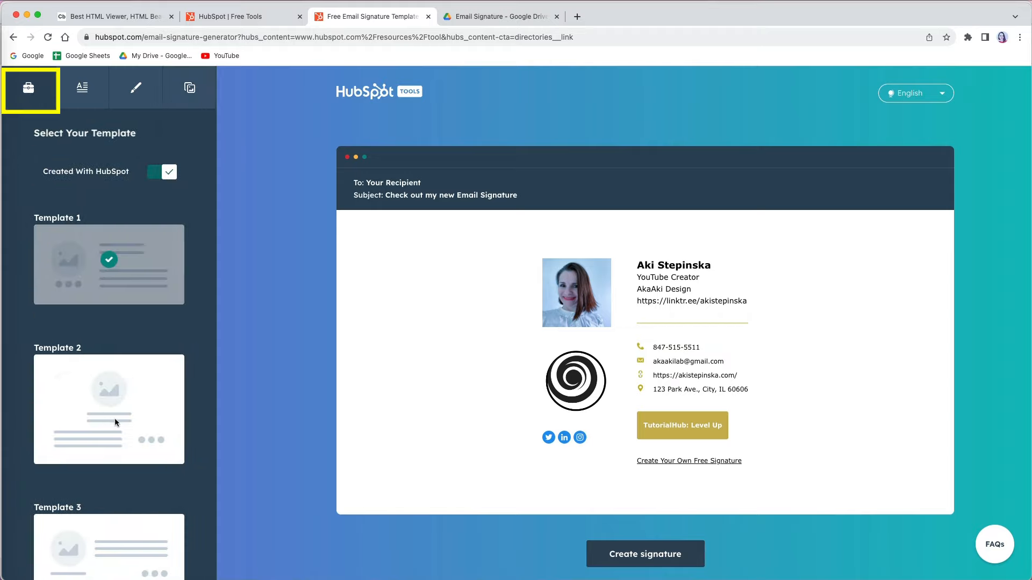
Step: Preview Templates 3 through 6, then settle on Template 1
click(114, 419)
scroll(114, 427, down, 2)
click(114, 428)
scroll(114, 427, down, 3)
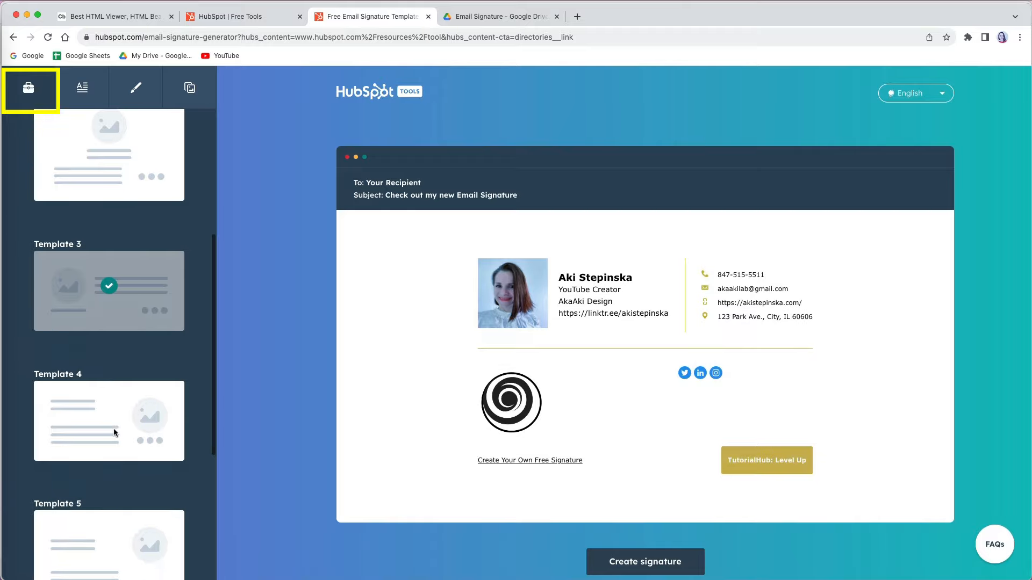
click(114, 428)
scroll(113, 428, down, 2)
scroll(114, 428, down, 1)
click(111, 439)
scroll(112, 438, down, 3)
click(112, 437)
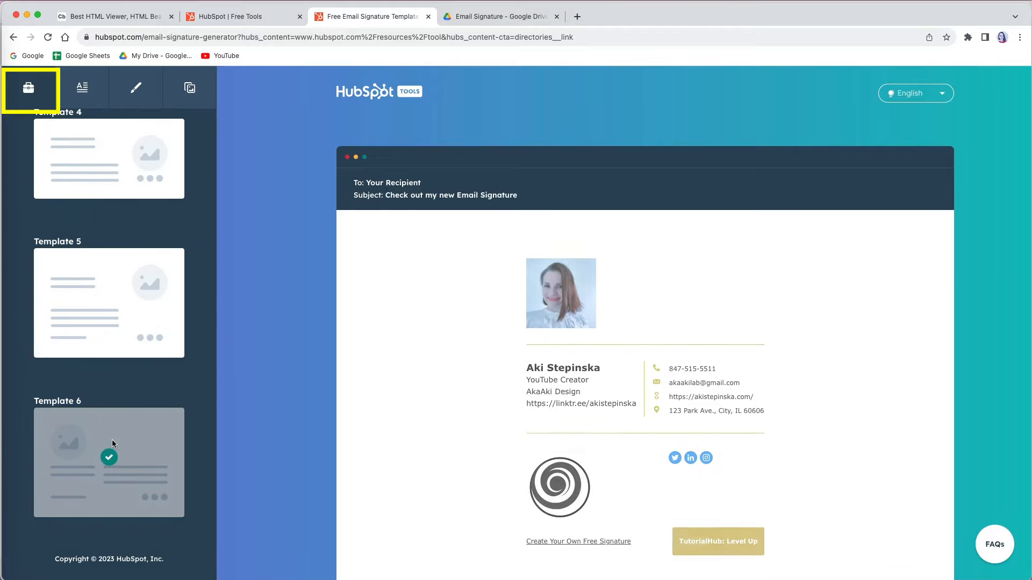
scroll(121, 371, up, 10)
click(112, 259)
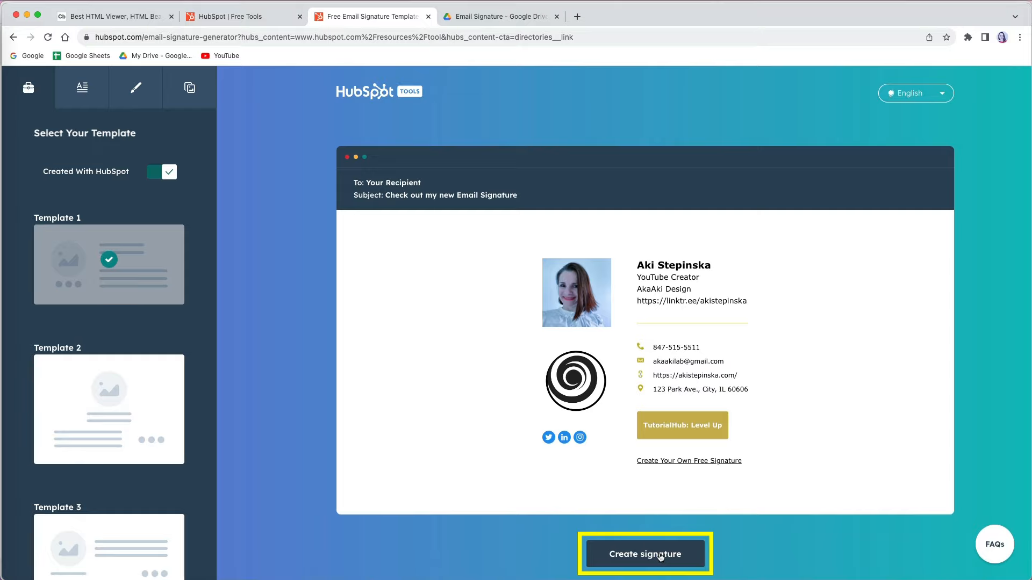
Step: Generate the Template 1 signature and open a new browser tab
click(662, 559)
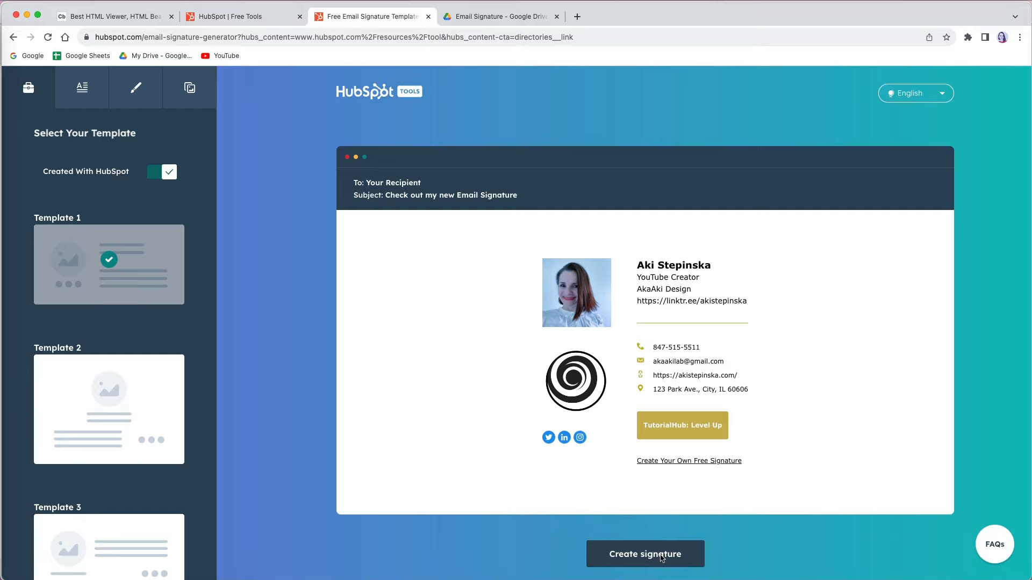
scroll(660, 557, down, 3)
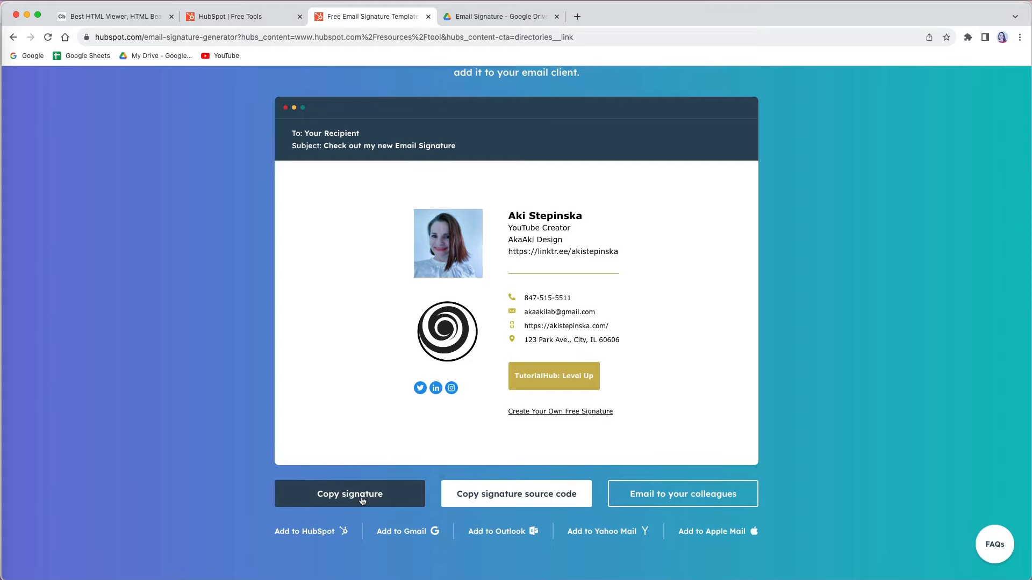
key(super+t)
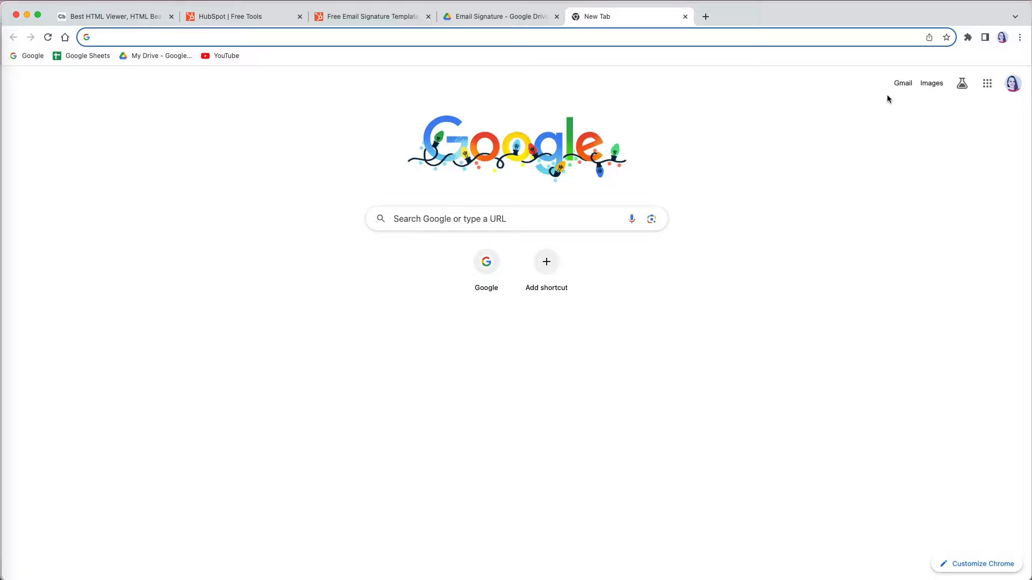
Step: Go to Gmail's full settings page and scroll to the Signature section
click(902, 83)
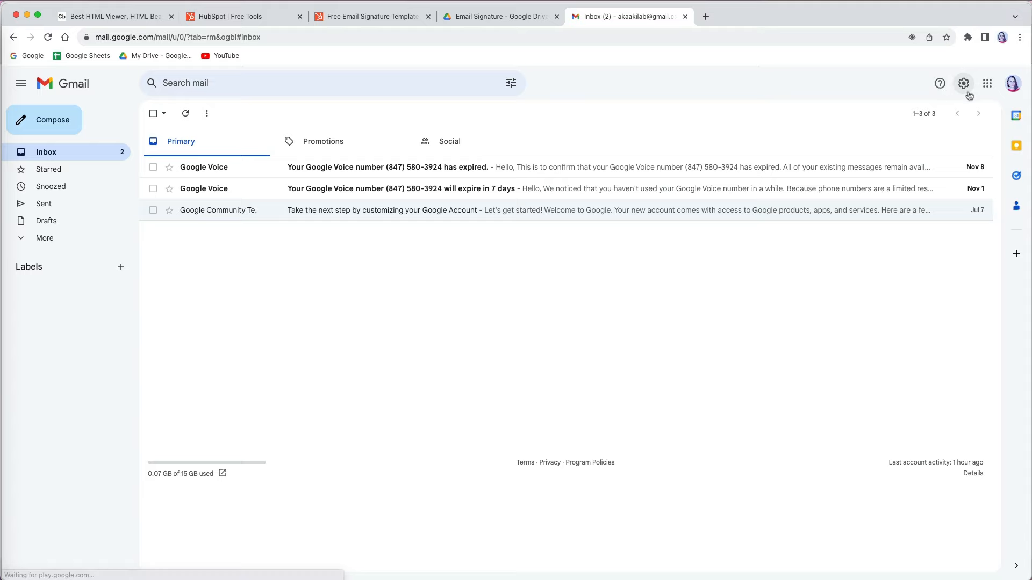
click(963, 90)
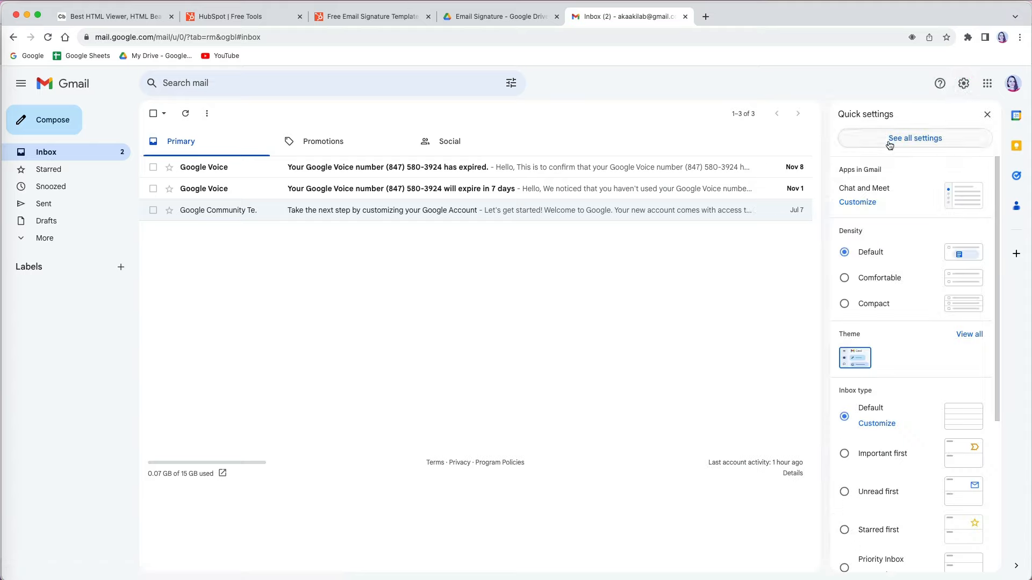
click(890, 141)
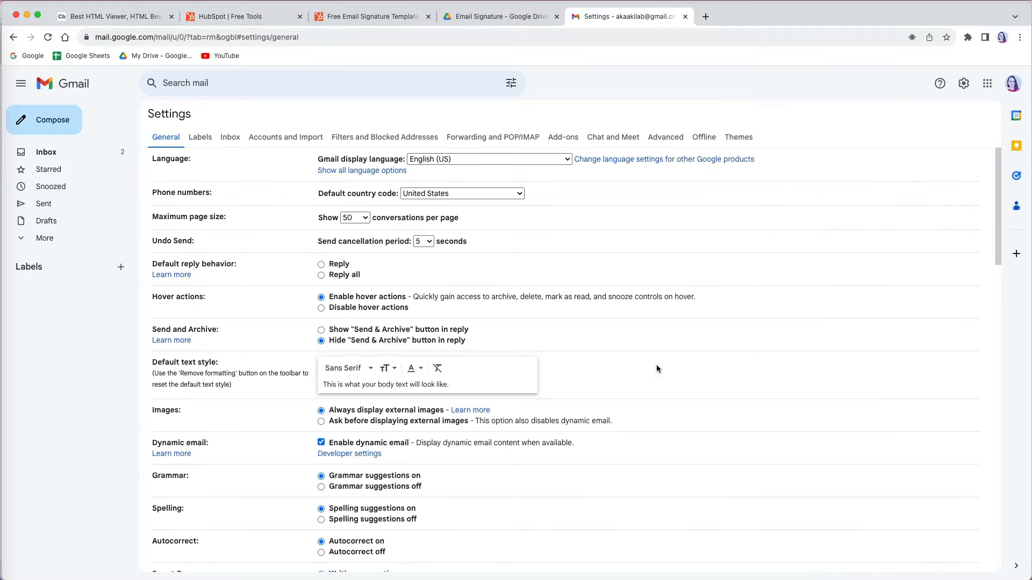
scroll(845, 279, down, 10)
scroll(845, 278, down, 8)
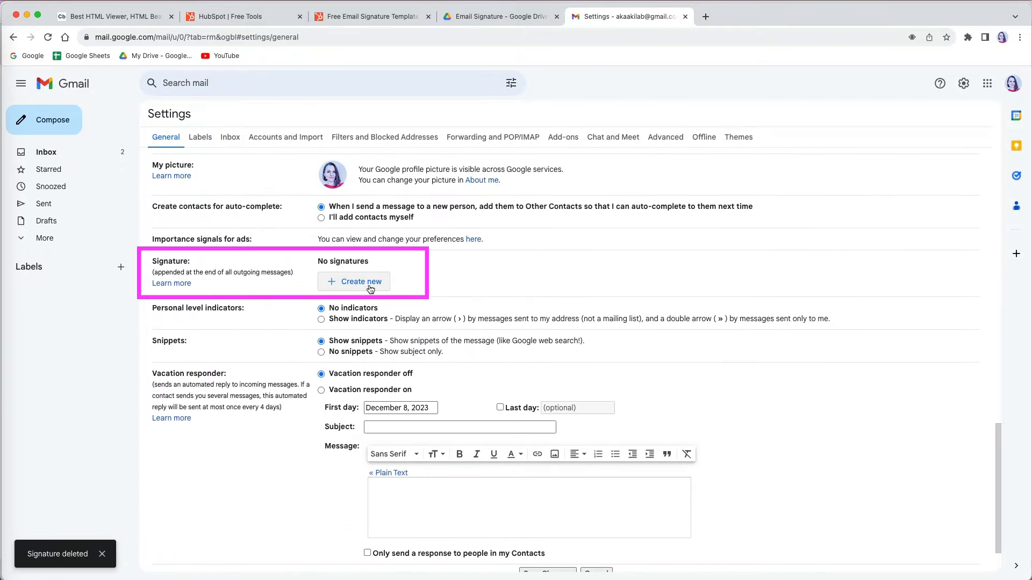
Step: Create signature 'AkaAkiLab' with the pasted HubSpot signature; saving fails as too long
click(370, 289)
text(AkaAkiLa)
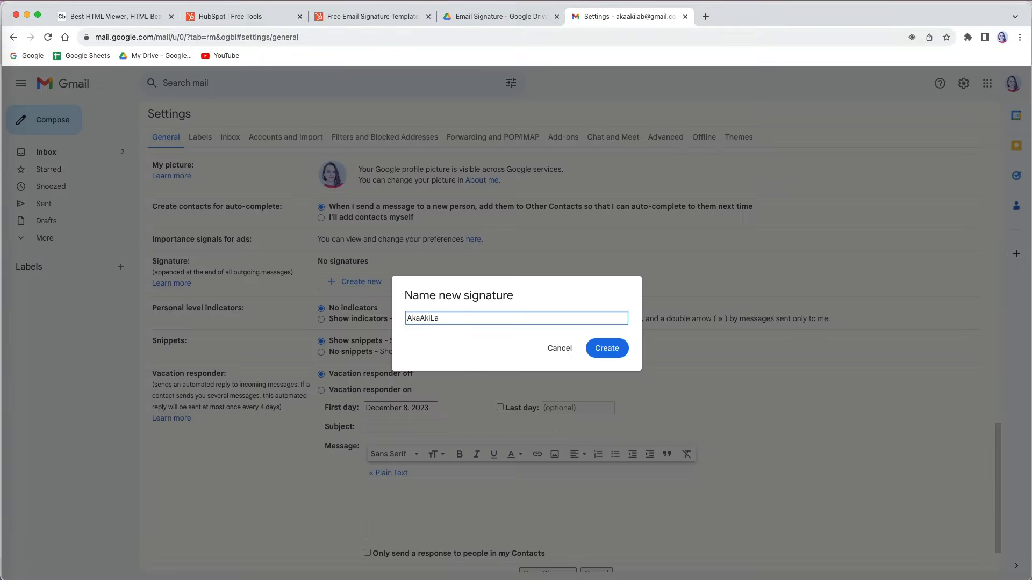
text(b)
click(603, 348)
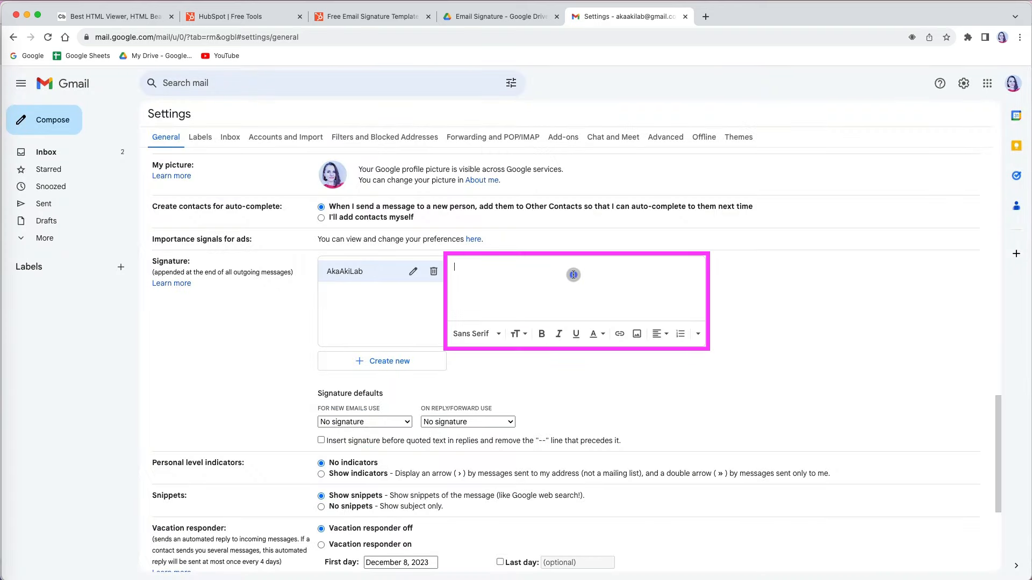
key(super+v)
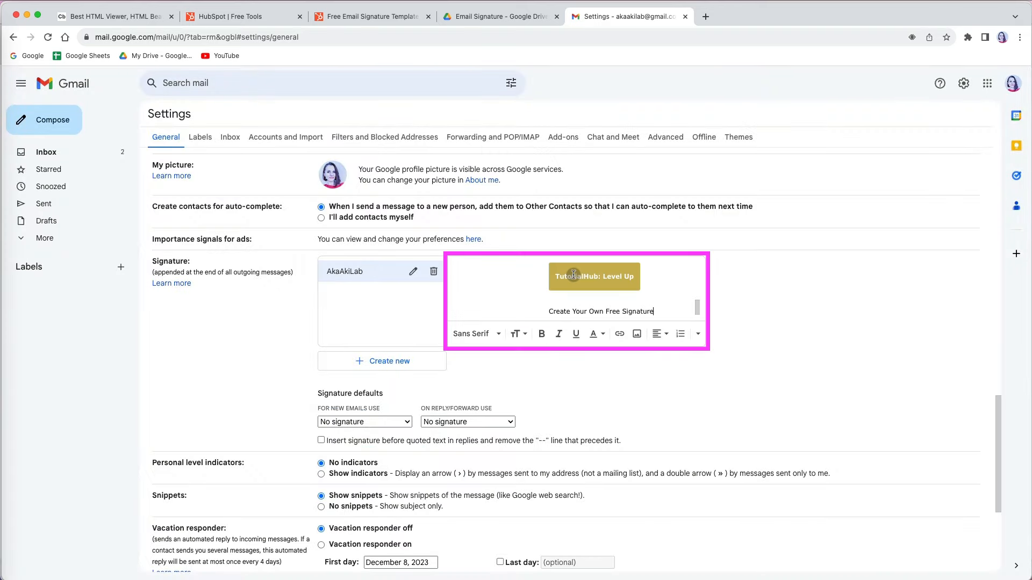
scroll(574, 275, up, 10)
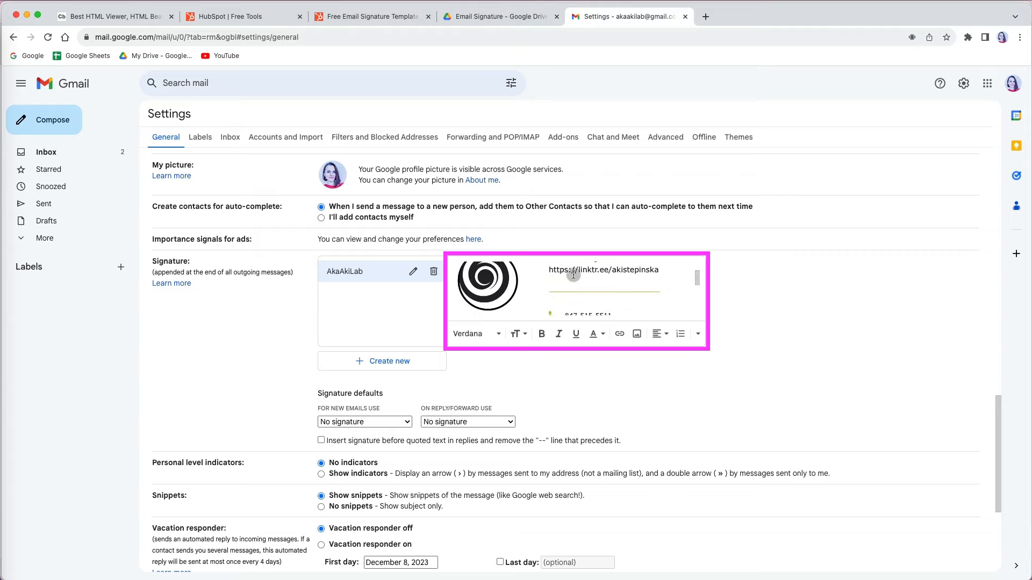
scroll(573, 275, up, 6)
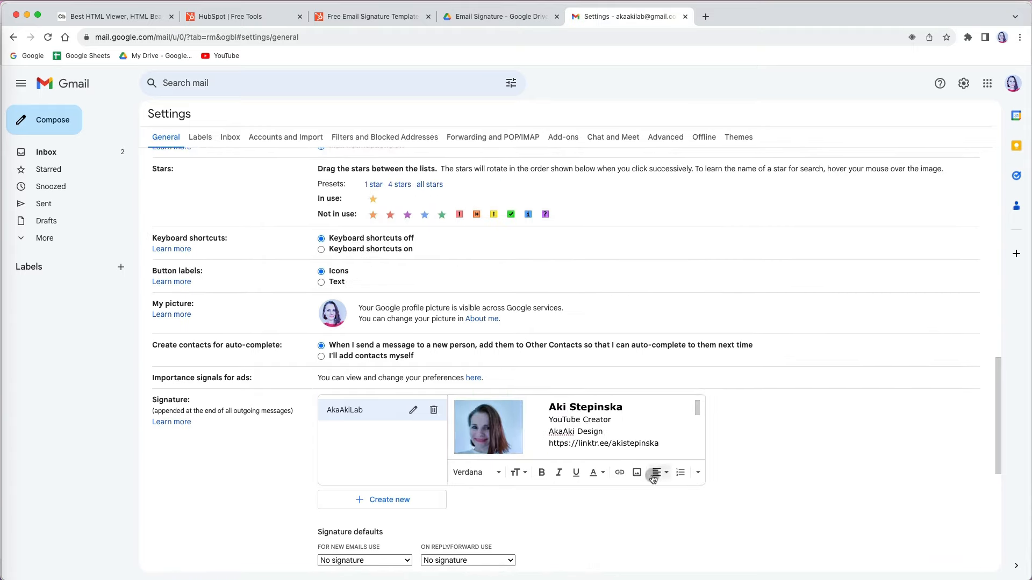
scroll(658, 515, down, 7)
click(546, 516)
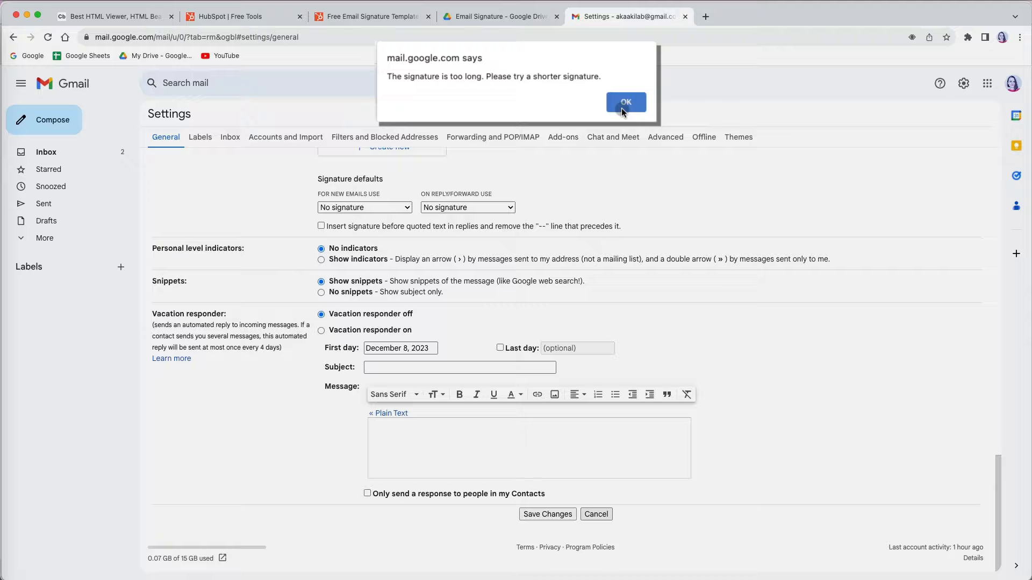
click(621, 108)
click(355, 16)
scroll(347, 323, up, 3)
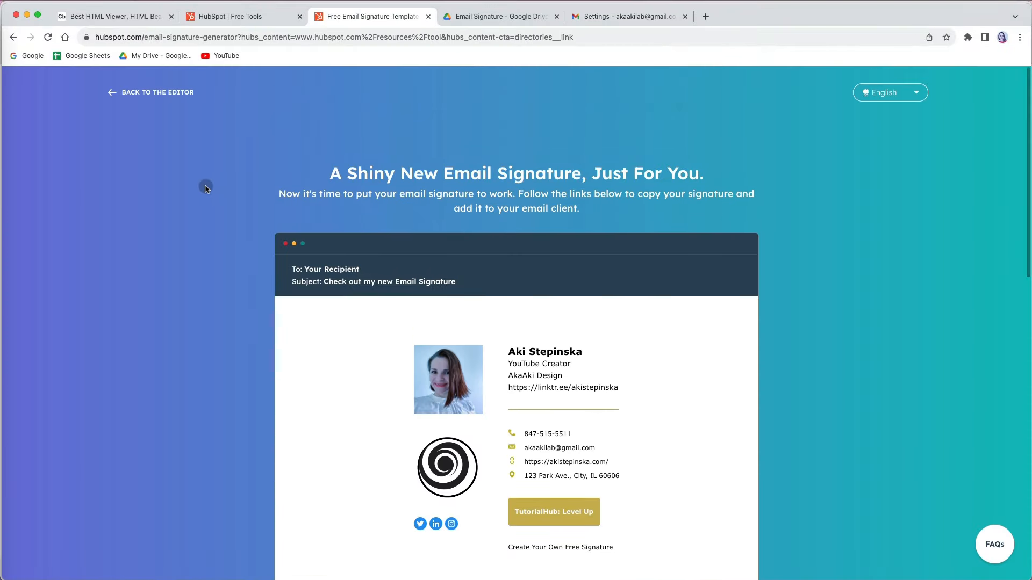
Step: Clear Company Logo, use the logo link as Profile Picture, and delete the CTA text and URL
click(117, 94)
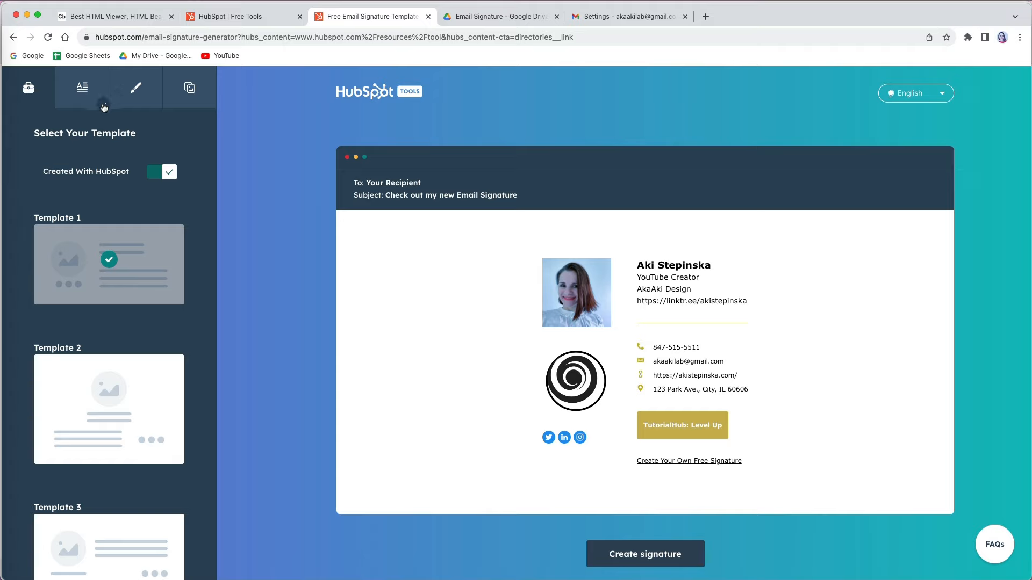
click(195, 92)
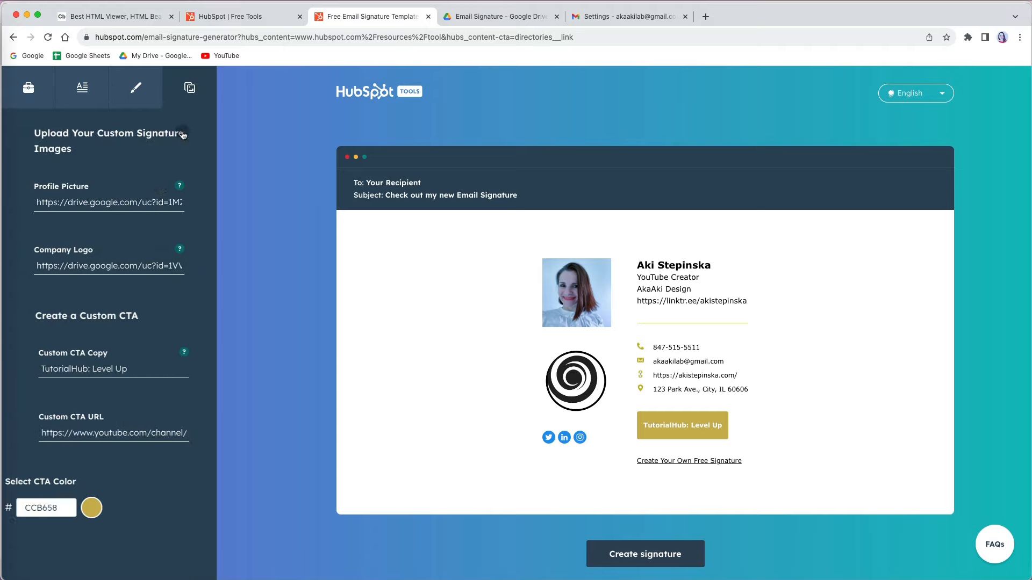
triple_click(151, 266)
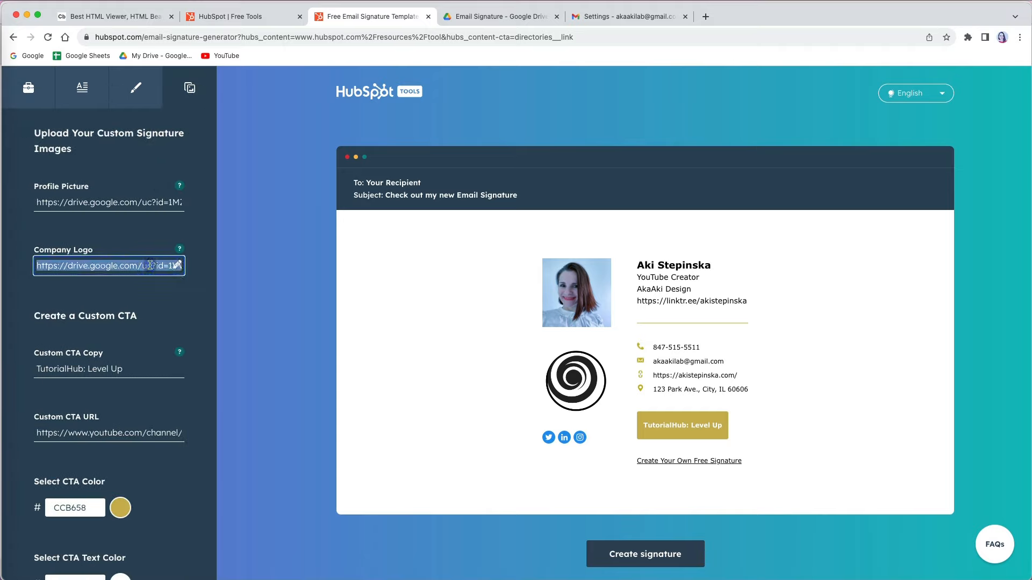
key(BackSpace)
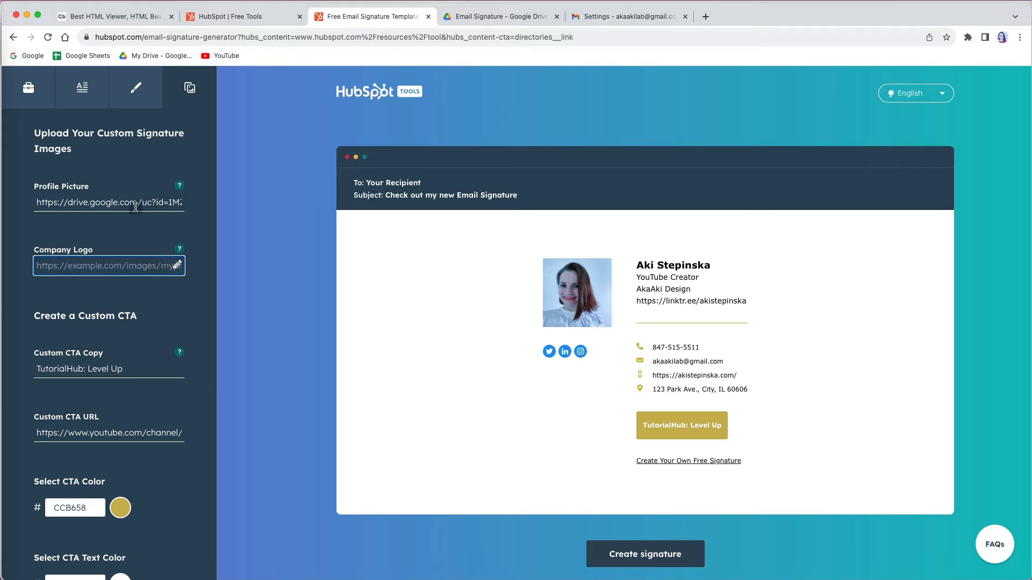
triple_click(135, 204)
key(super+v)
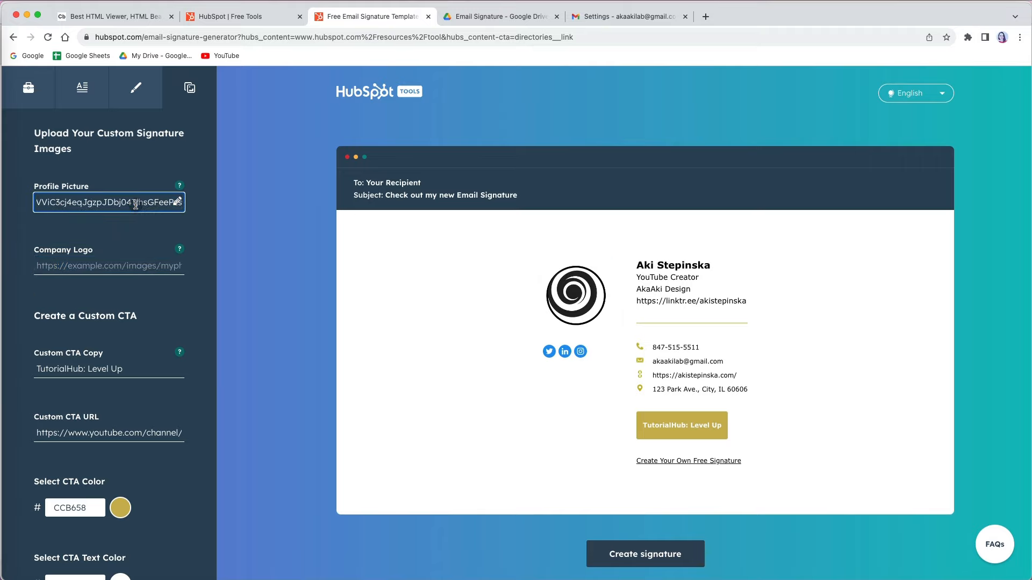
triple_click(138, 371)
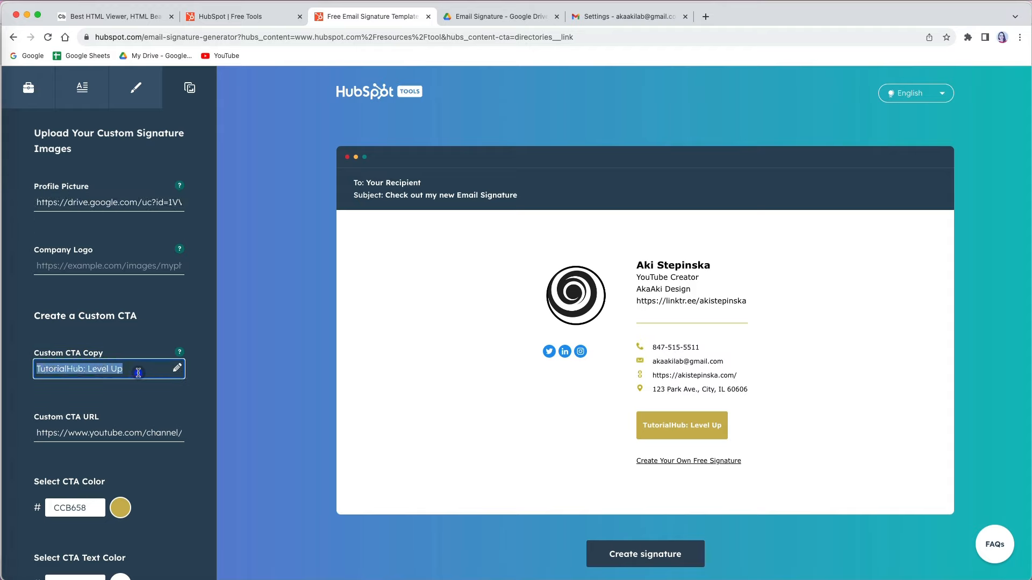
key(BackSpace)
triple_click(156, 433)
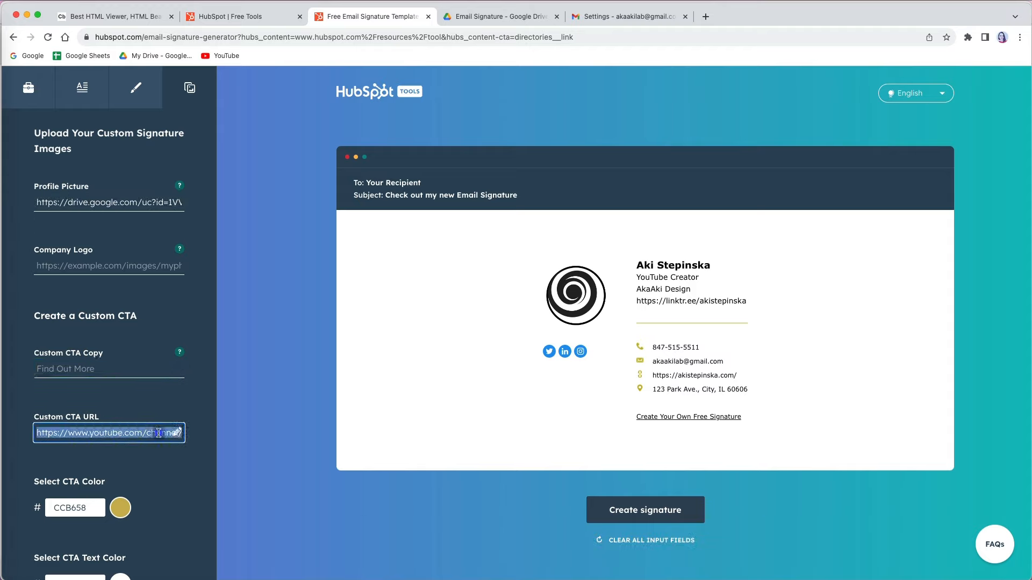
key(BackSpace)
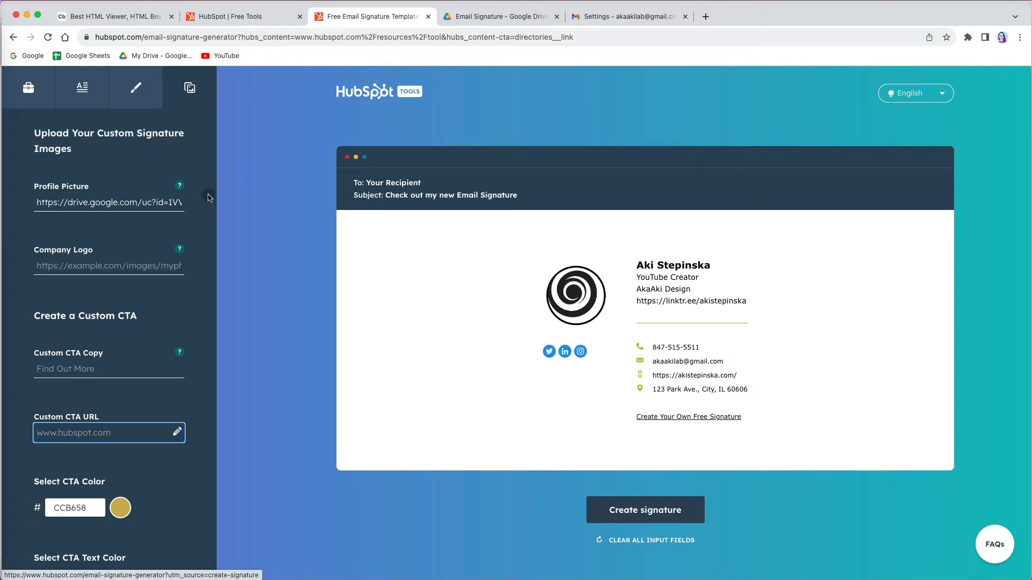
Step: Turn off the HubSpot credit, regenerate in Template 3, and view the Add to Gmail instructions
click(32, 101)
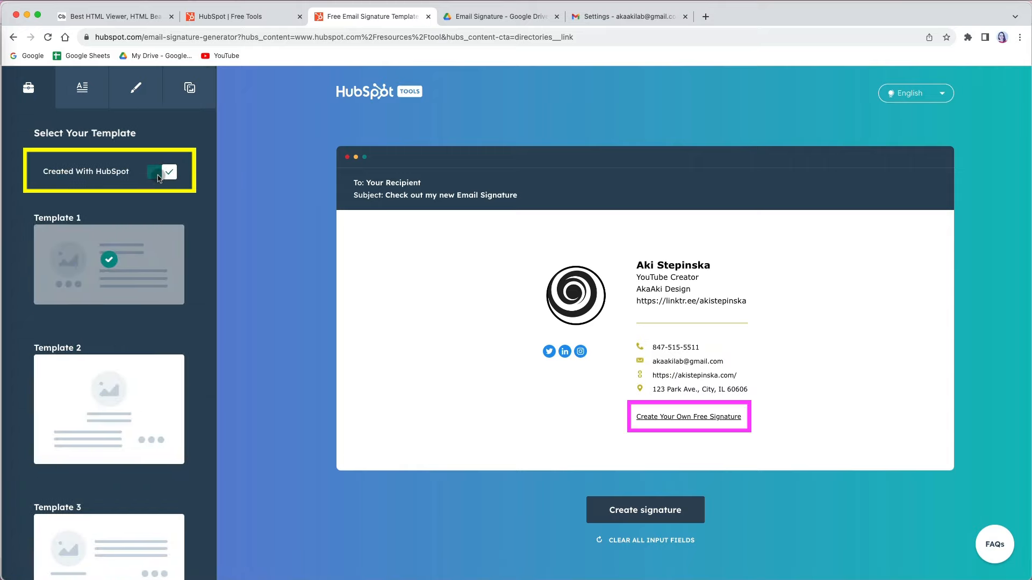
click(159, 177)
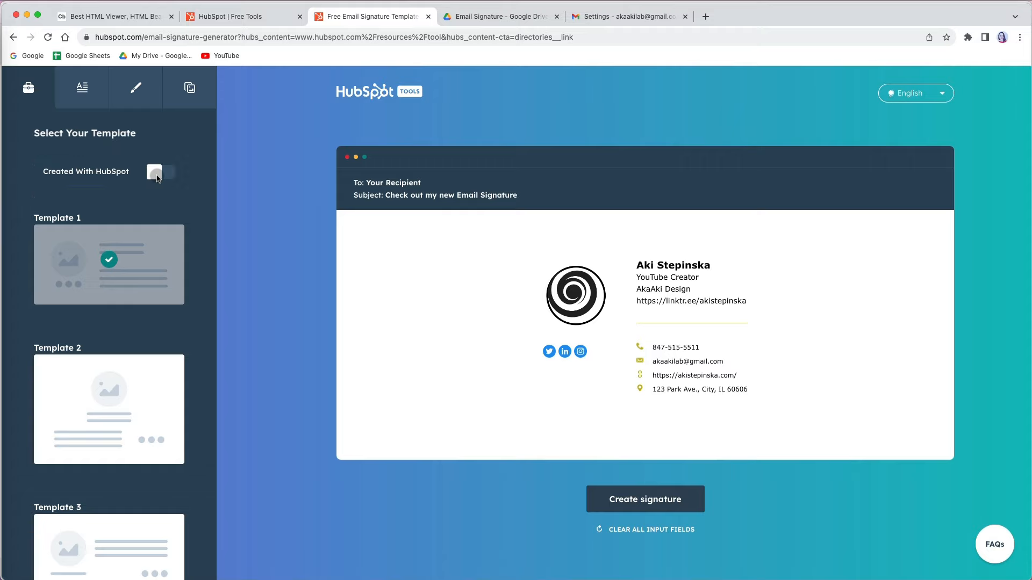
click(128, 530)
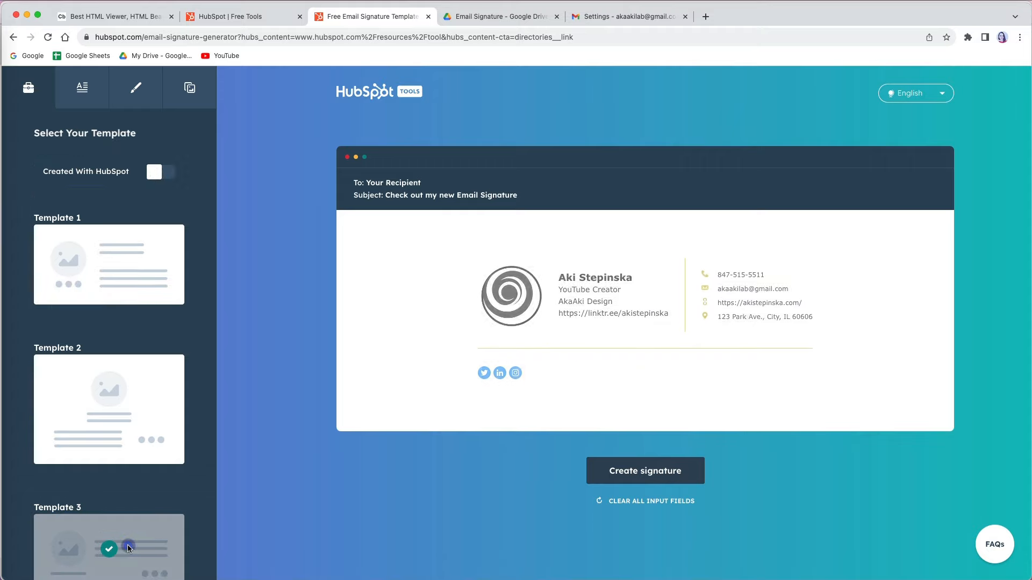
click(641, 472)
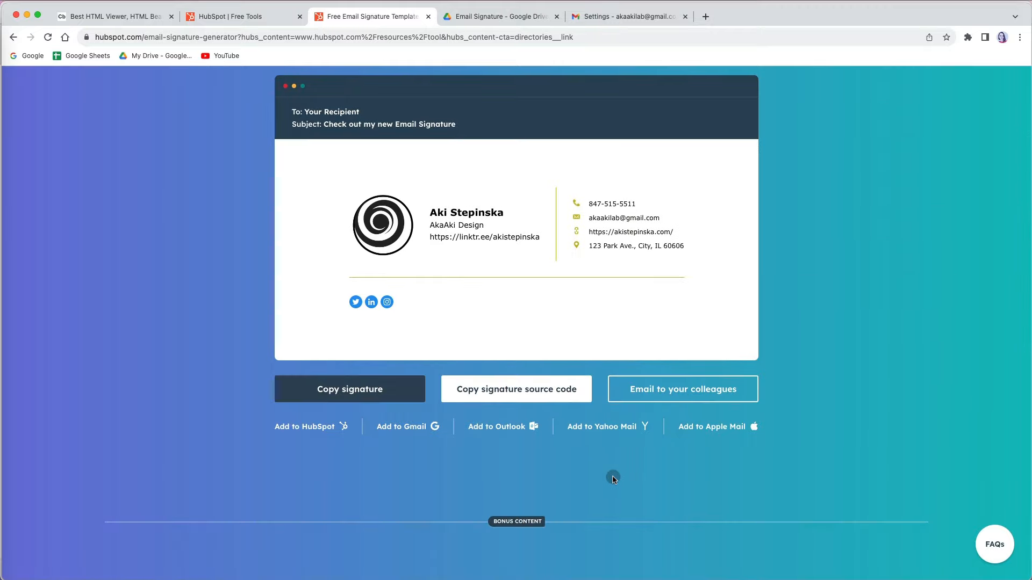
click(415, 427)
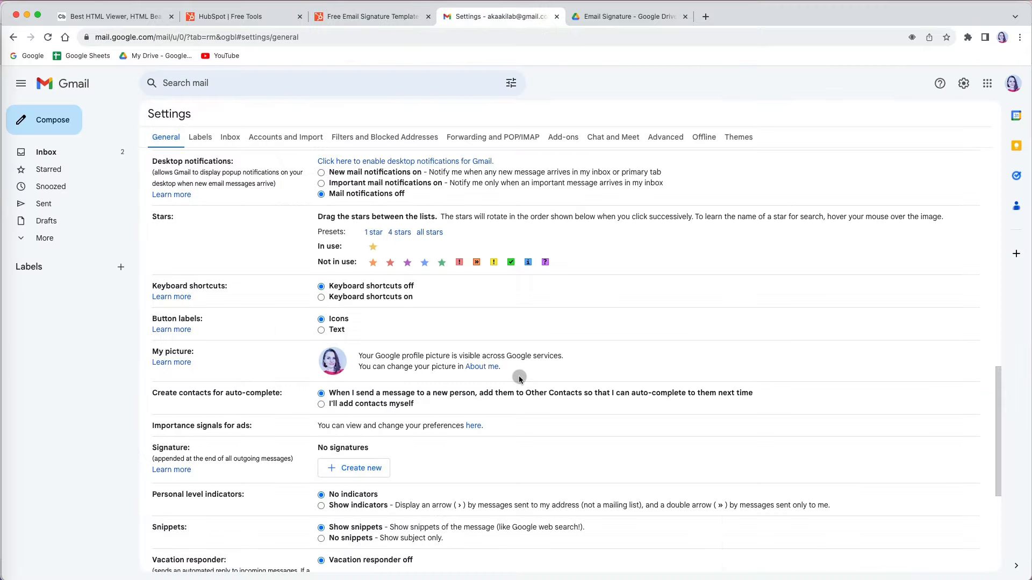
Step: Create a new signature named AkaAkiLab and paste the HubSpot signature into it
click(356, 469)
text(AkaAkiLab)
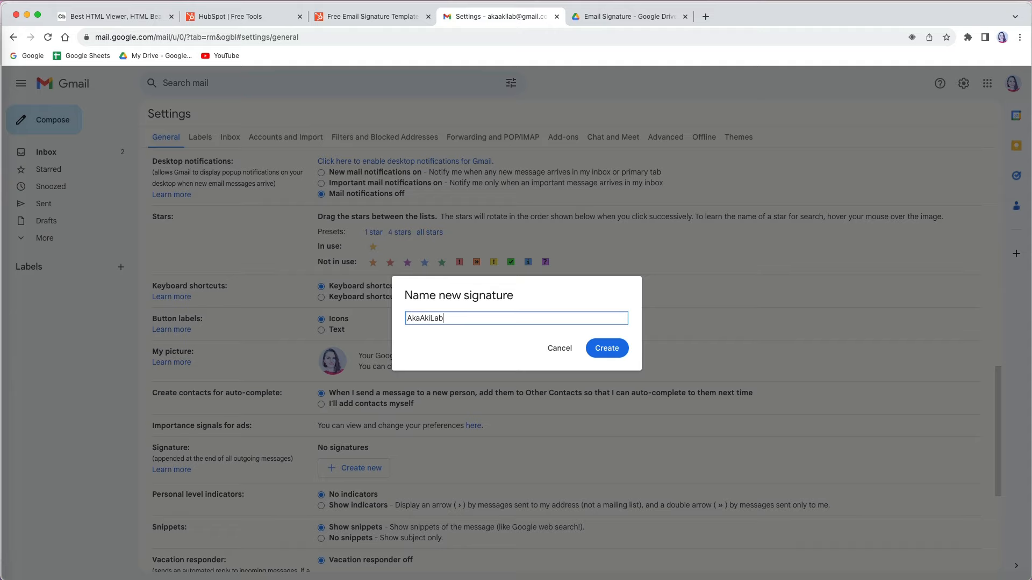
click(607, 348)
key(super+v)
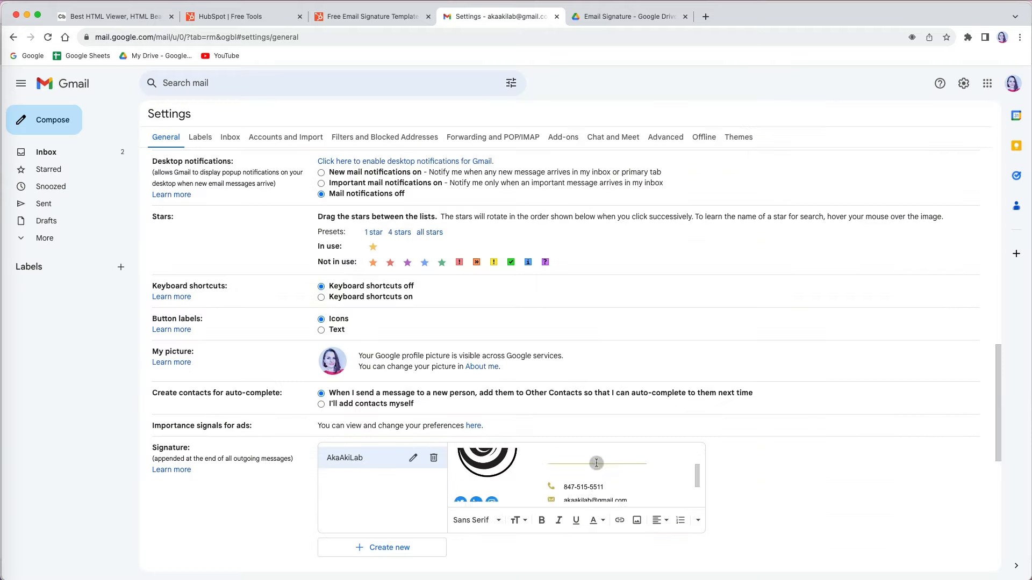
Step: Try the signature logo at small size, then set it back to medium
scroll(596, 463, up, 2)
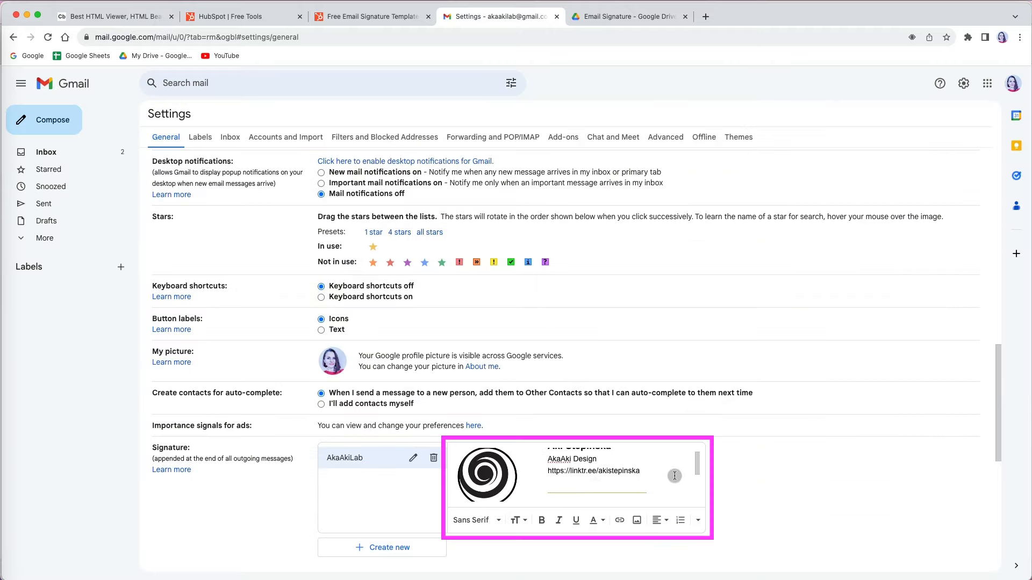
scroll(662, 472, up, 1)
scroll(662, 472, down, 3)
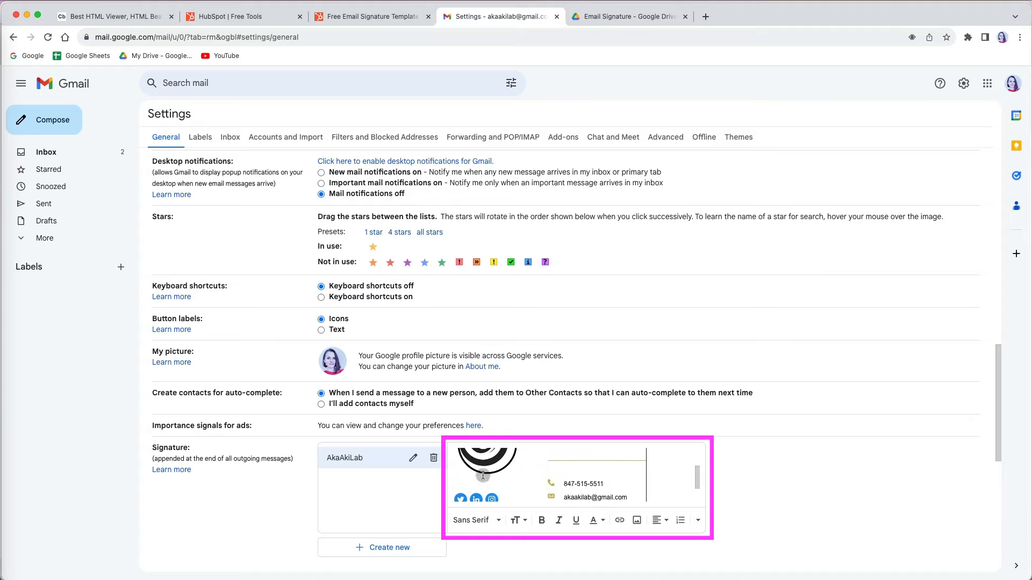
click(477, 470)
scroll(477, 471, up, 1)
click(468, 515)
scroll(497, 464, up, 1)
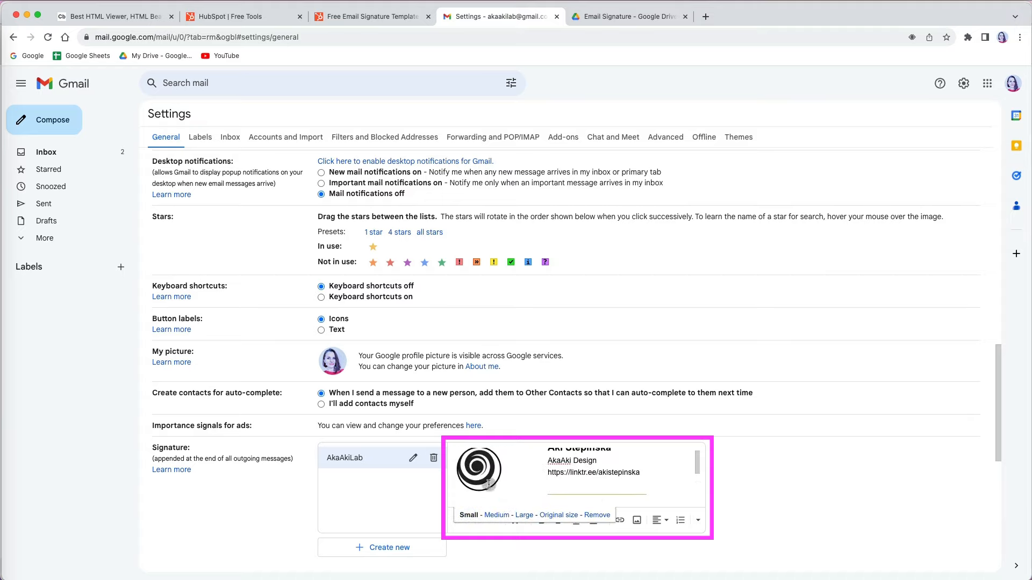
click(498, 515)
click(654, 480)
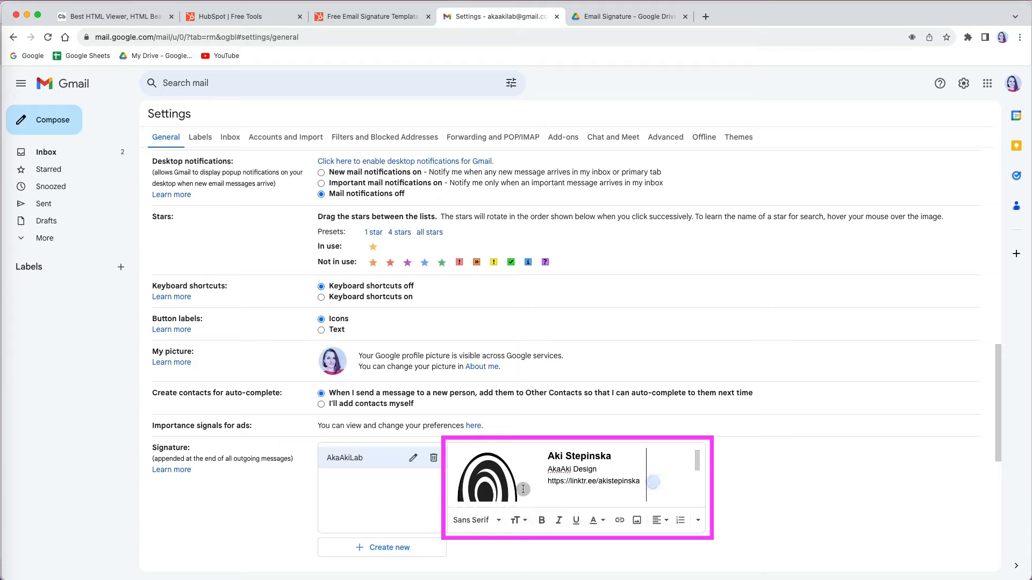
click(504, 487)
click(661, 475)
Step: Delete the street-address line from the signature and try saving again
scroll(661, 475, down, 3)
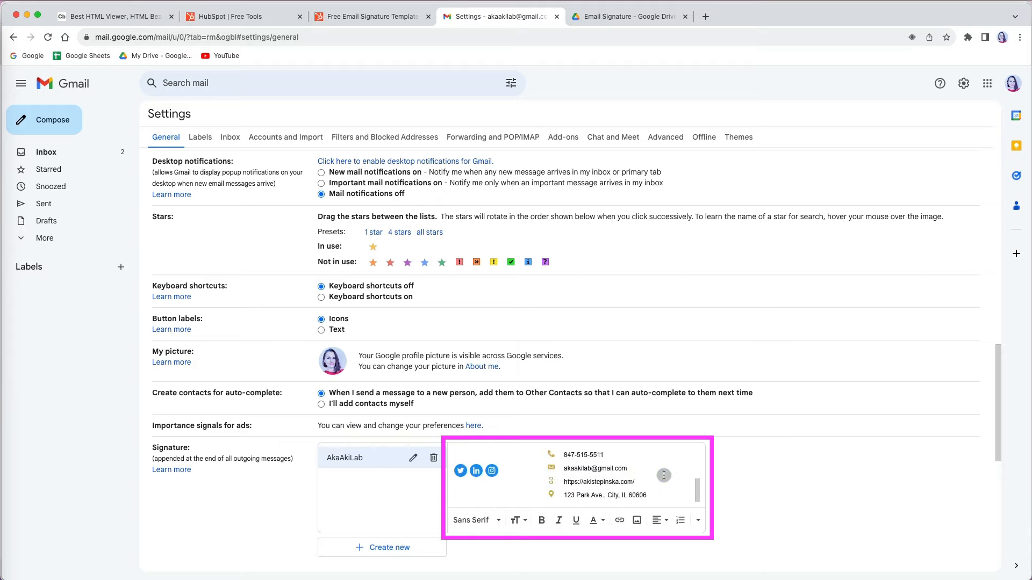
drag(647, 495, 562, 494)
key(BackSpace)
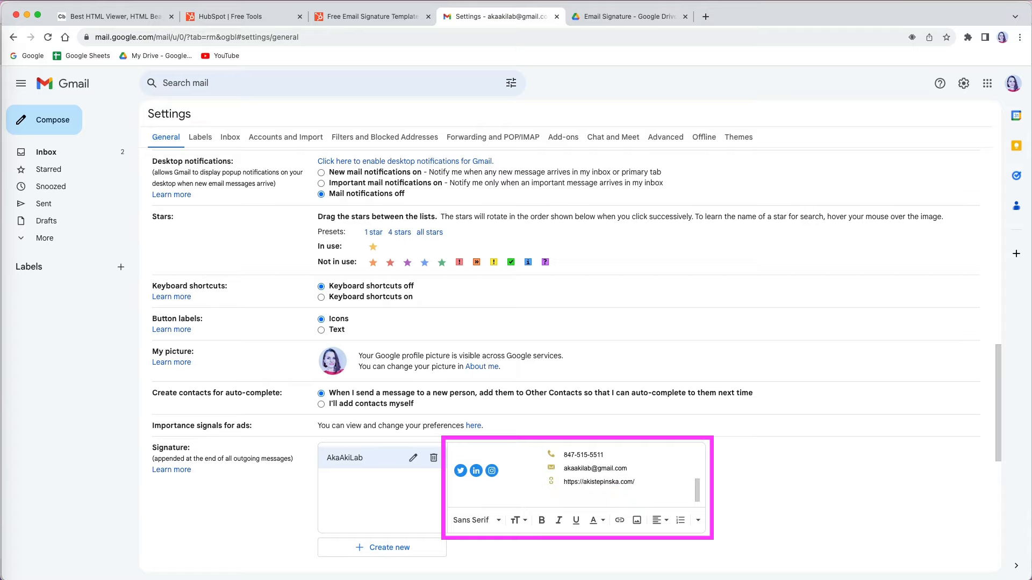
click(652, 472)
scroll(652, 471, down, 1)
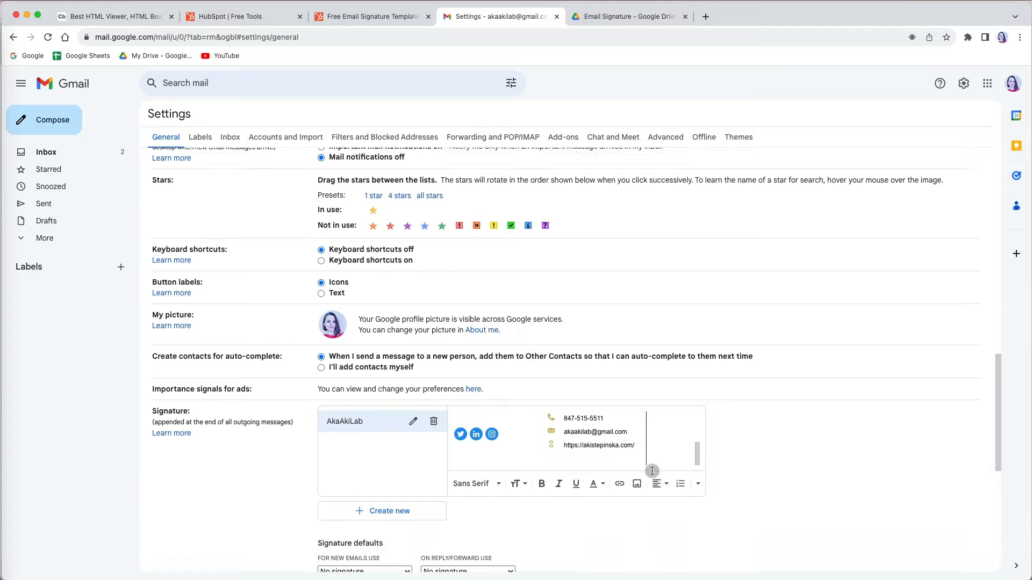
scroll(652, 471, down, 7)
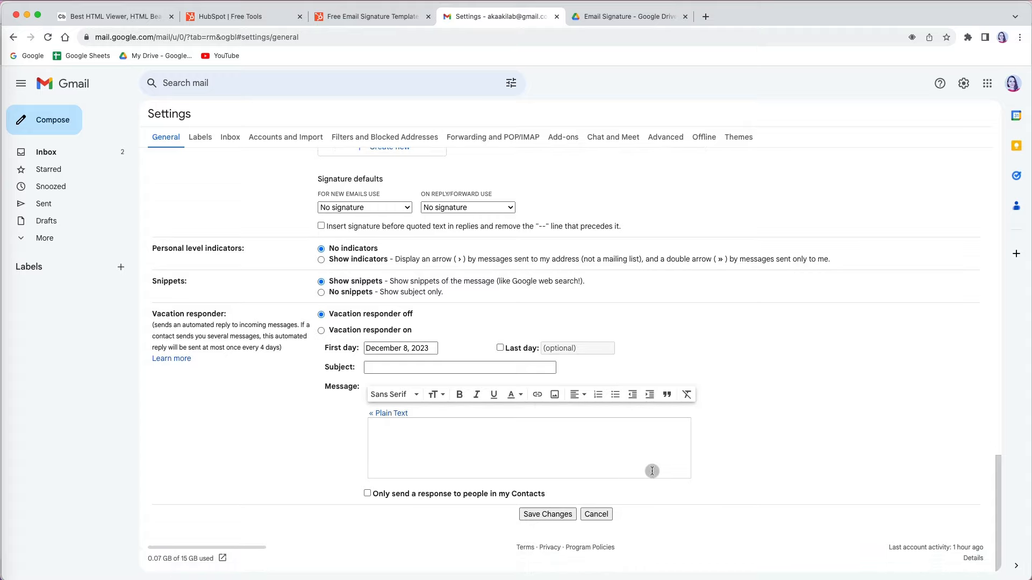
click(559, 515)
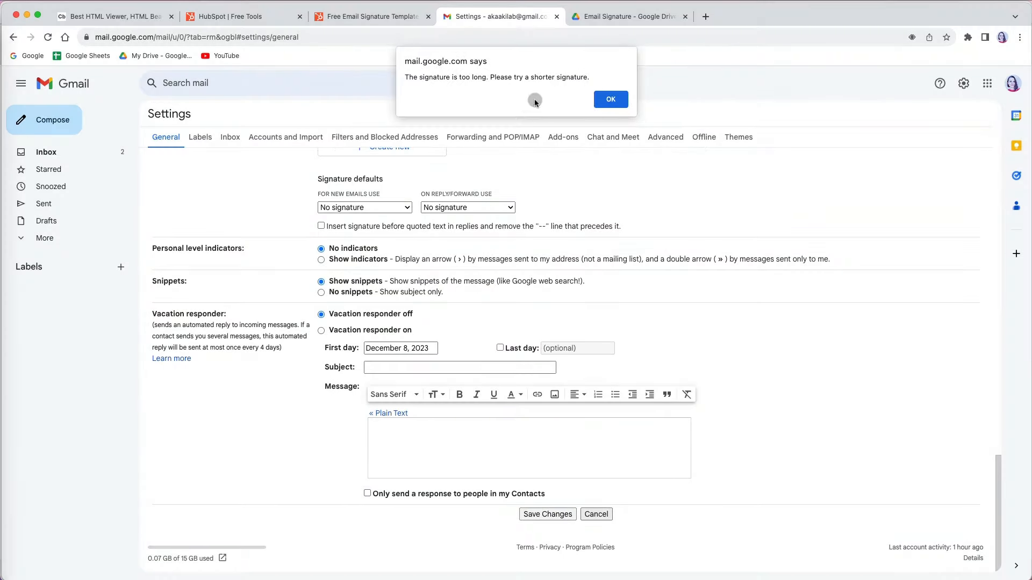
Step: Dismiss the 'signature too long' alert
click(610, 99)
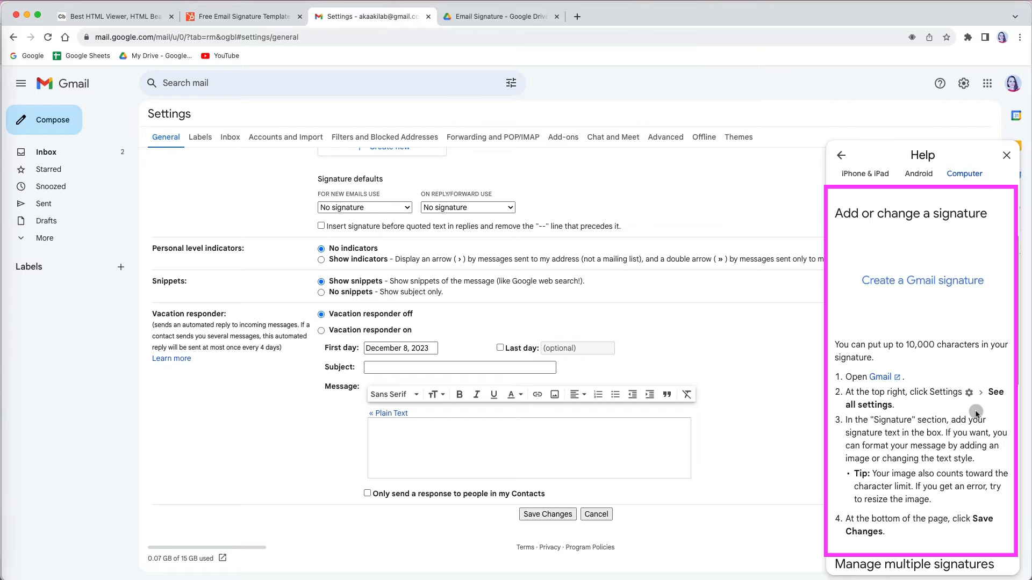
scroll(976, 414, down, 2)
scroll(976, 414, up, 1)
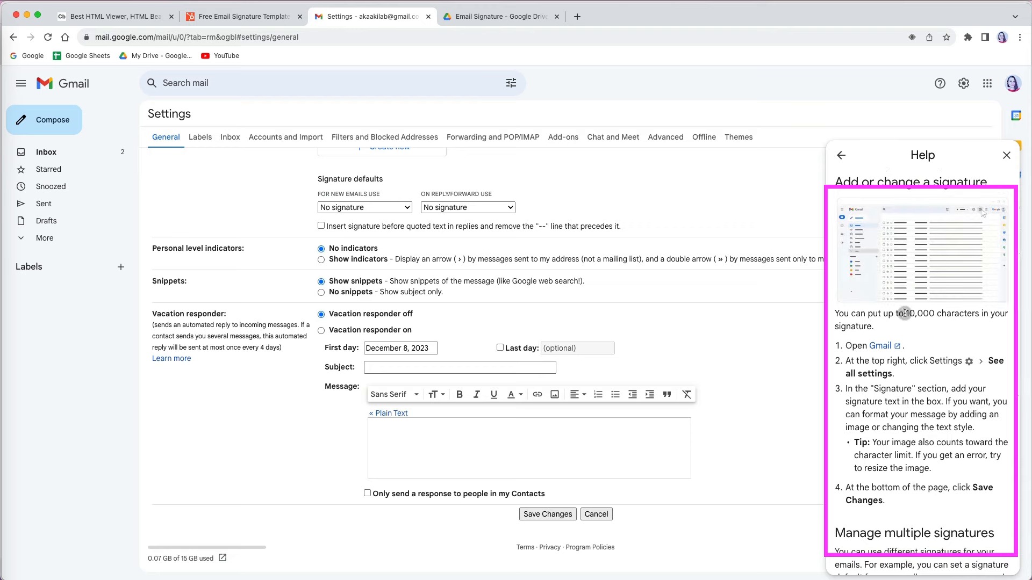
Step: In Gmail Help, highlight the 10,000-character limit and the tip that images count toward it
drag(905, 313, 935, 314)
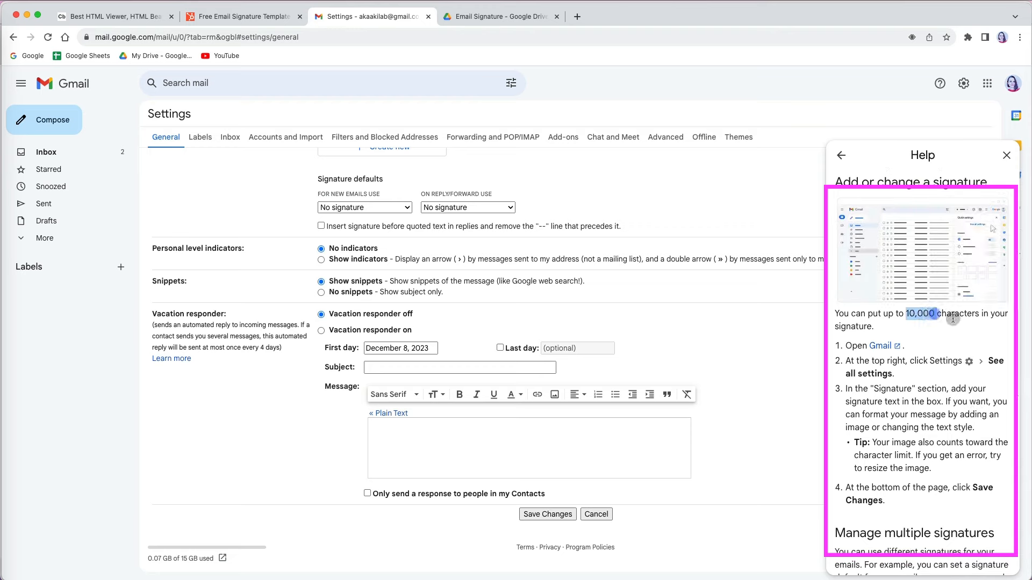
double_click(976, 313)
shift+click(906, 314)
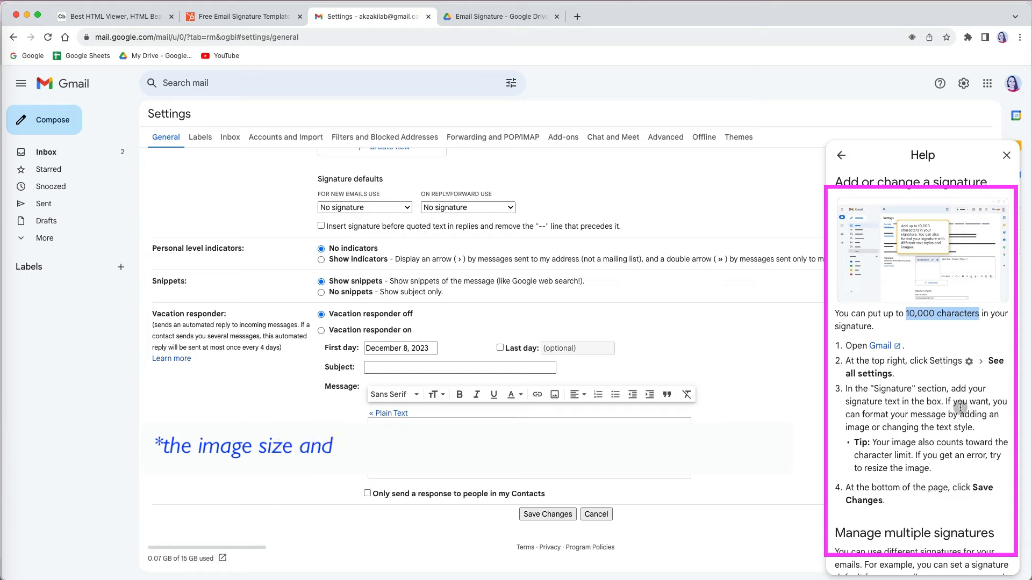
drag(872, 442, 939, 468)
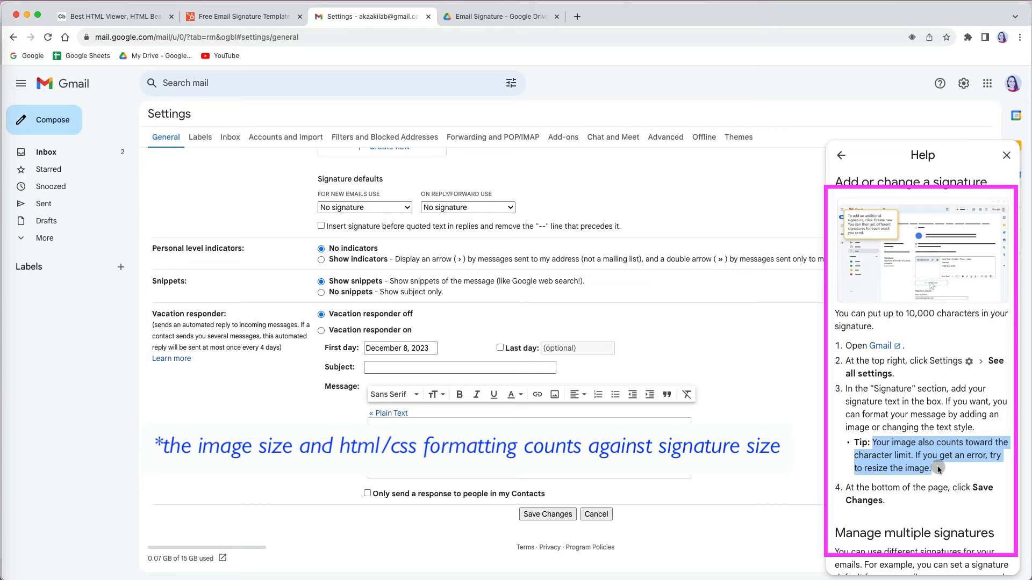
click(938, 468)
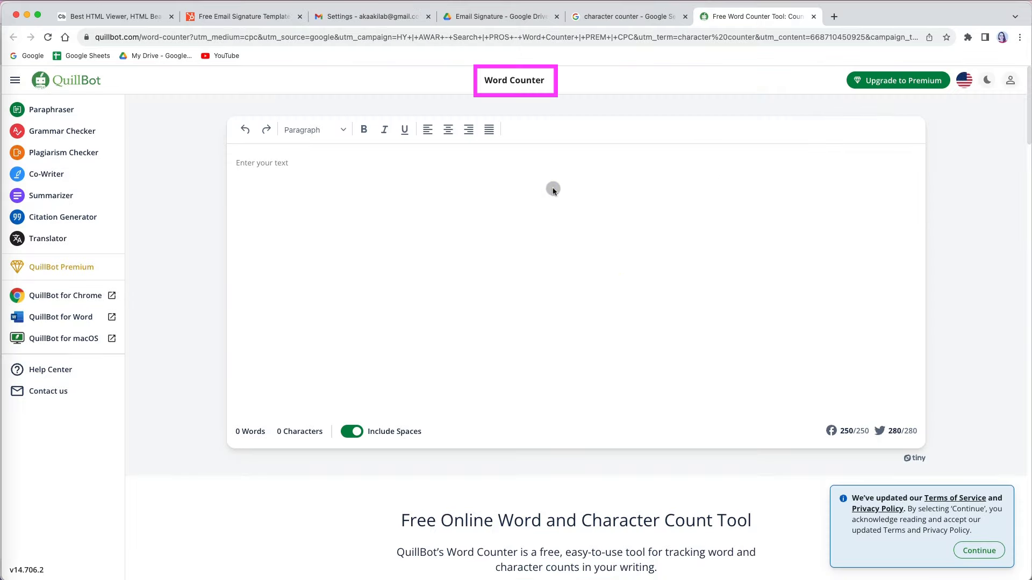
Step: Paste the signature HTML into QuillBot Word Counter: 478 words, 8739 characters with spaces
click(283, 167)
key(super+v)
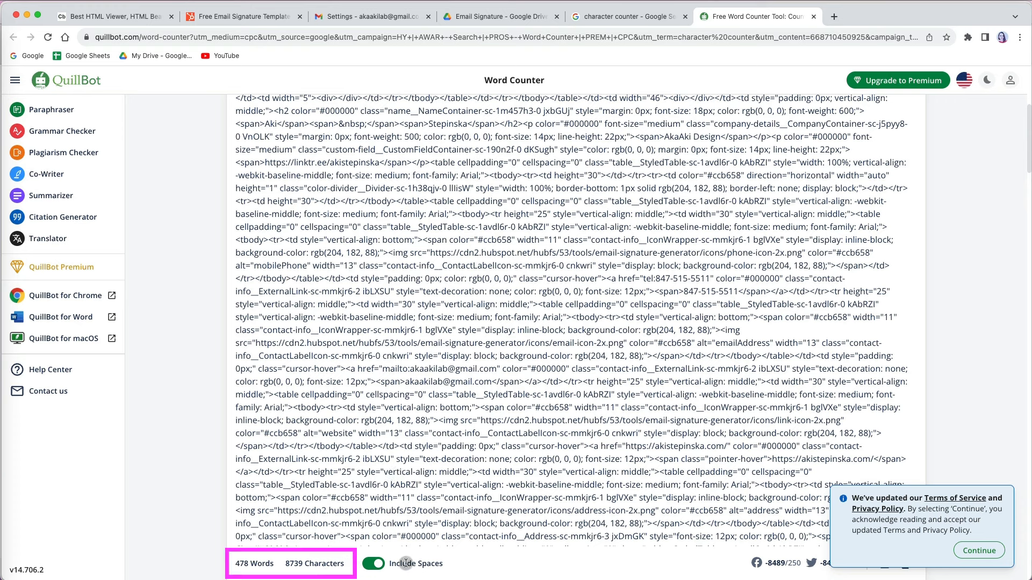
click(372, 564)
click(379, 567)
scroll(712, 215, up, 6)
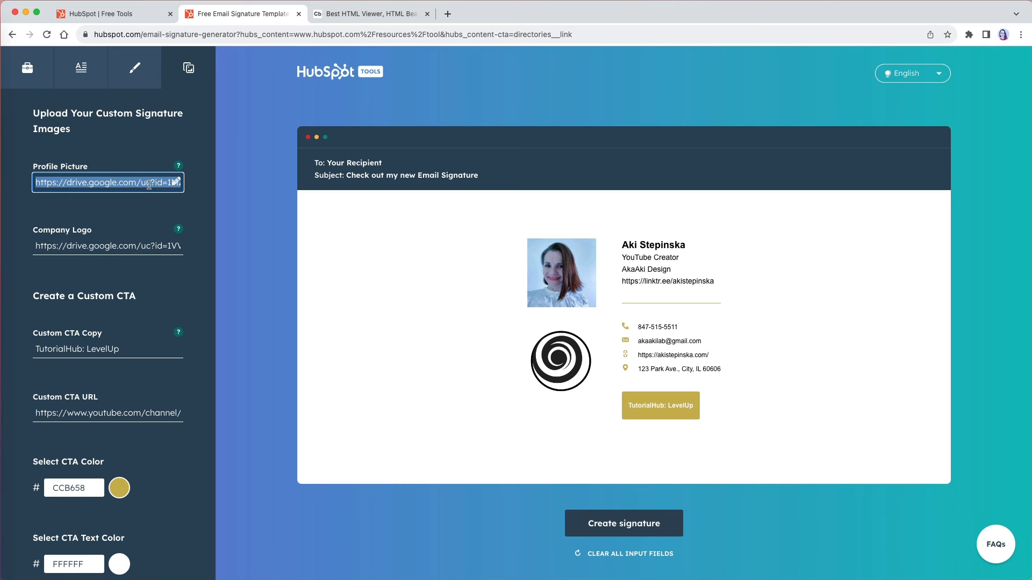
Step: Clear the profile picture and company logo links in the HubSpot signature fields
key(ctrl+a)
key(BackSpace)
click(107, 246)
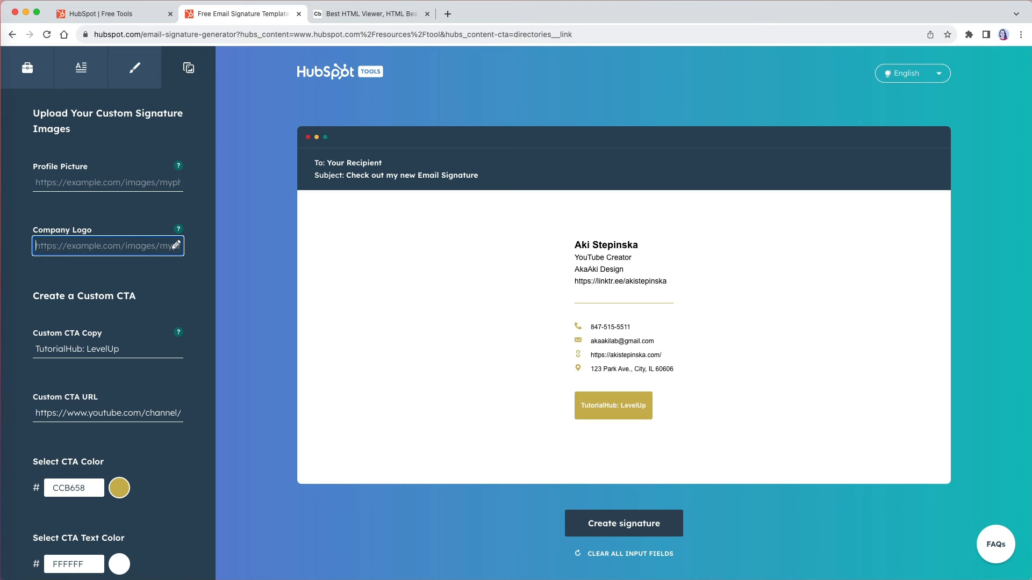
key(ctrl+a)
key(BackSpace)
click(107, 349)
Step: Clear the custom CTA copy and the job title from the signature details
key(ctrl+a)
key(BackSpace)
click(104, 413)
click(81, 67)
click(53, 293)
key(ctrl+a)
key(BackSpace)
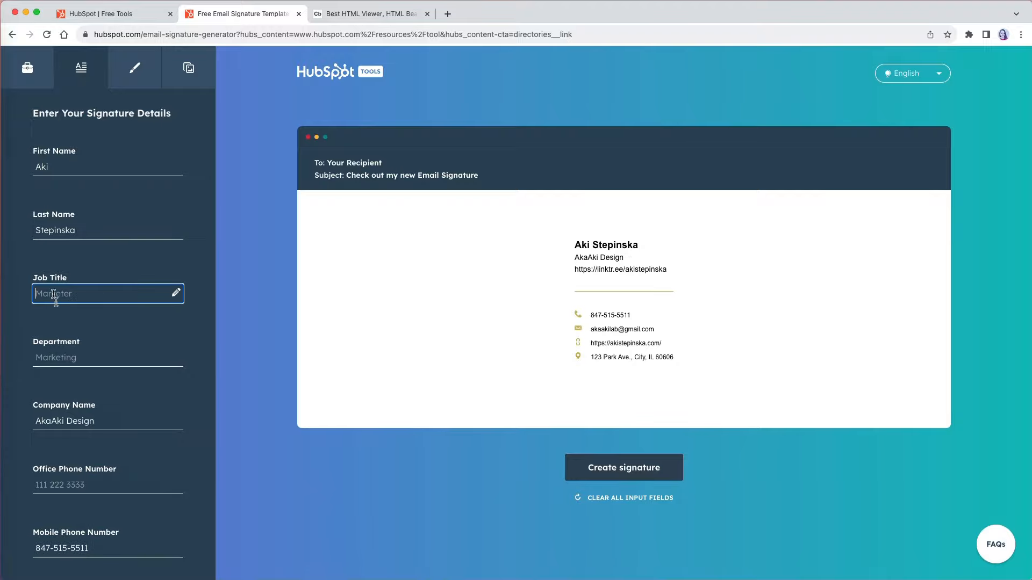
click(66, 417)
key(ctrl+a)
Step: Clear the company name and address, then try signature Templates 2 and 3
key(BackSpace)
scroll(89, 540, down, 8)
click(76, 313)
key(super+a)
key(BackSpace)
click(75, 342)
key(super+a)
key(BackSpace)
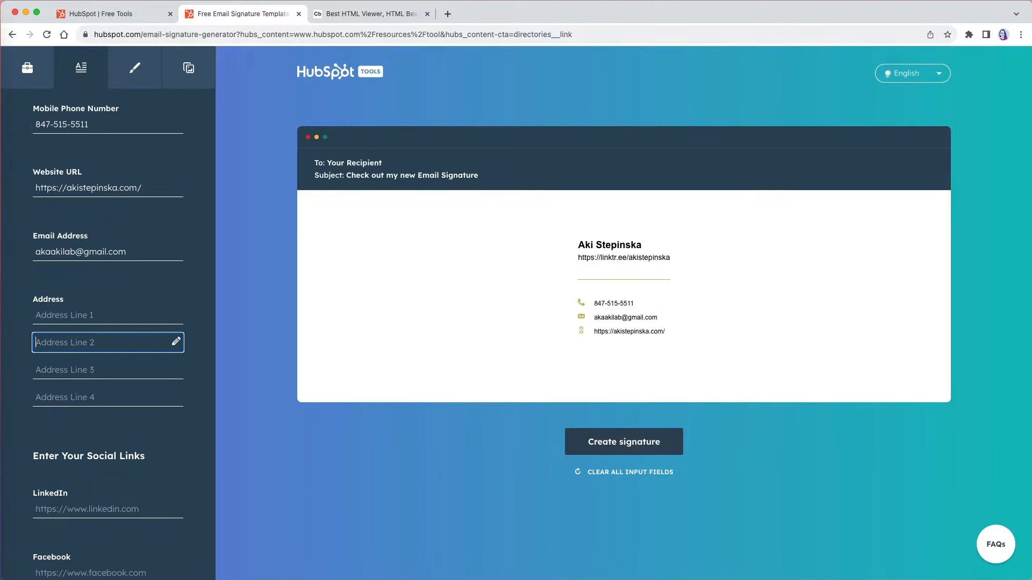
click(28, 67)
click(82, 420)
click(100, 516)
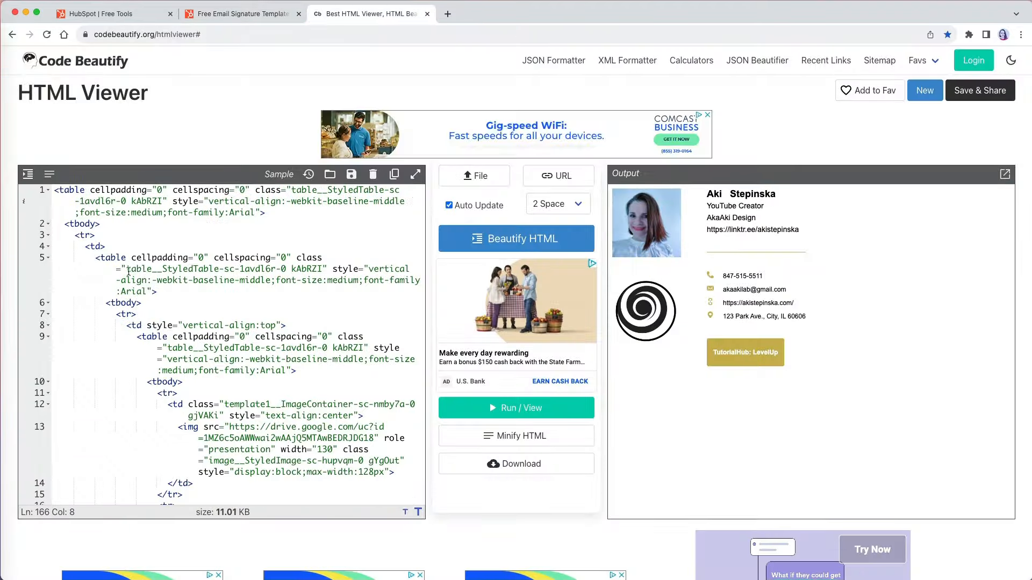
Step: Strip class and style attributes from lines 5 and 9 of the HTML, minifying and re-formatting it
drag(214, 292, 296, 258)
key(BackSpace)
key(BackSpace)
scroll(301, 269, down, 1)
drag(292, 308, 334, 273)
key(BackSpace)
scroll(147, 522, down, 1)
scroll(148, 523, up, 1)
click(50, 174)
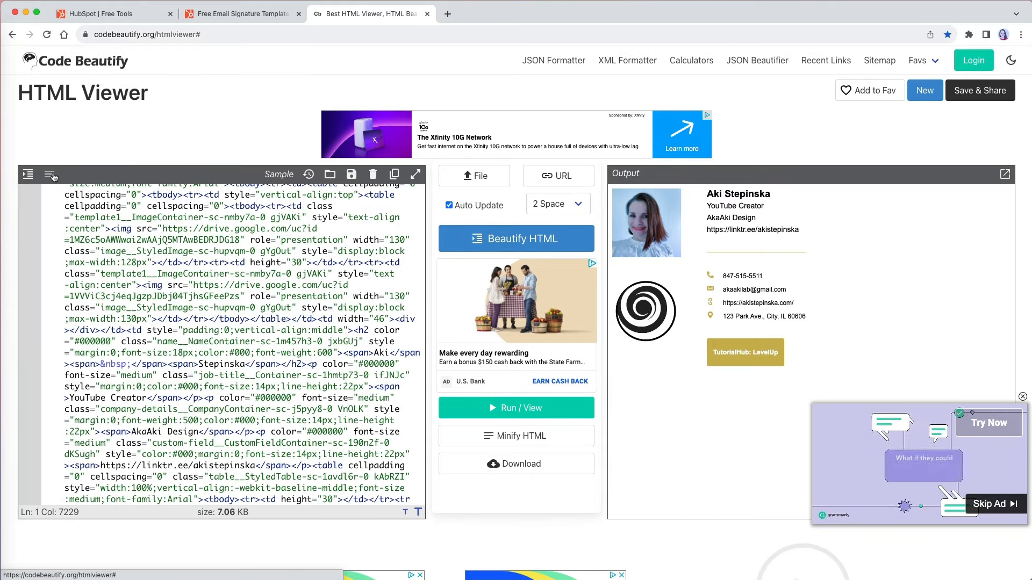
click(28, 174)
click(593, 263)
scroll(332, 425, down, 12)
Step: Strip class and style attributes from the later lines of the HTML
key(BackSpace)
key(BackSpace)
mouse_move(342, 442)
mouse_down()
mouse_move(338, 408)
mouse_move(286, 370)
mouse_up()
scroll(344, 409, down, 3)
key(BackSpace)
key(BackSpace)
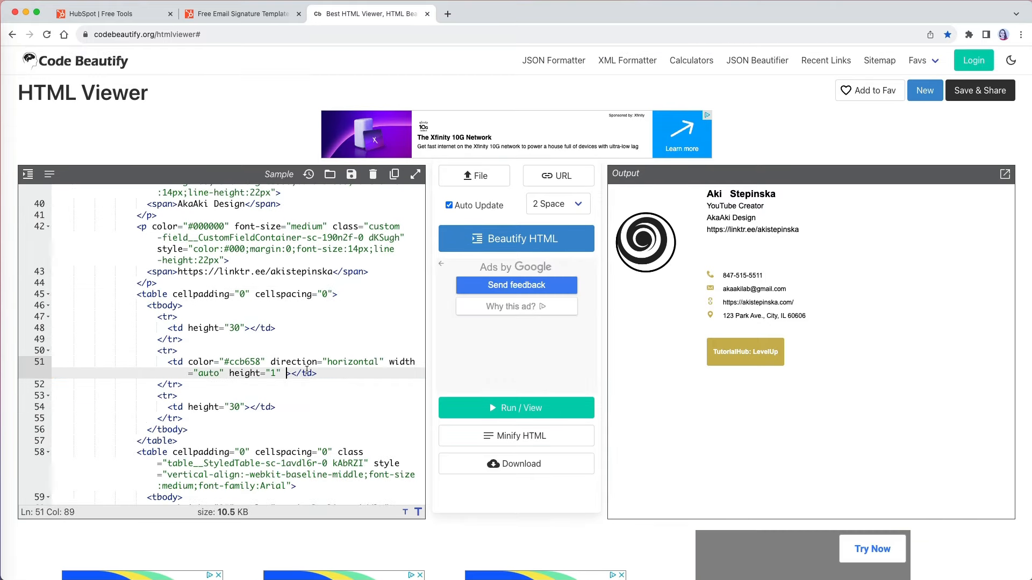
scroll(290, 371, down, 3)
drag(419, 442, 379, 409)
key(BackSpace)
key(BackSpace)
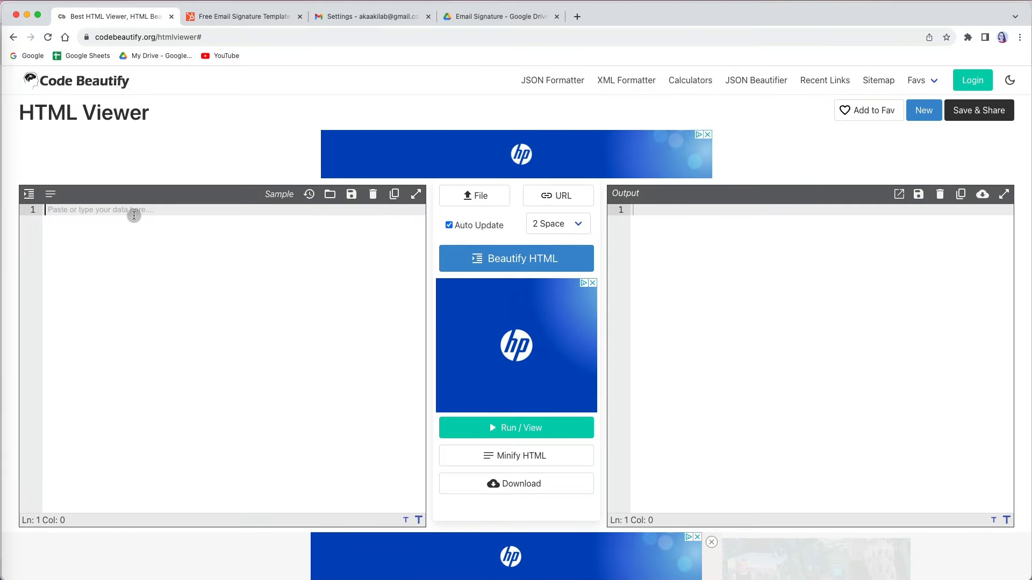
Step: Paste the signature HTML into the empty editor and render it with Run / View
click(133, 214)
key(super+v)
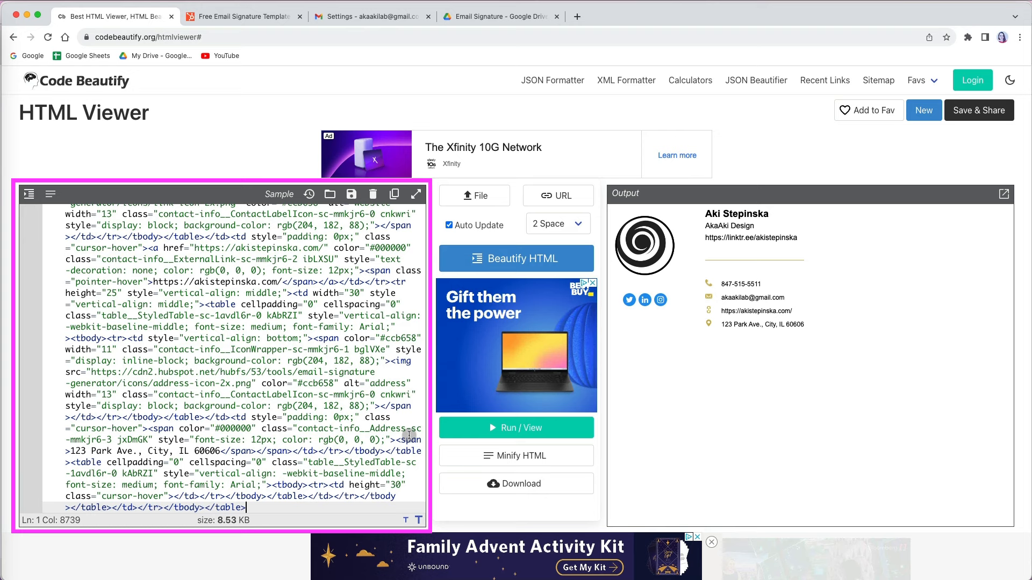
click(529, 430)
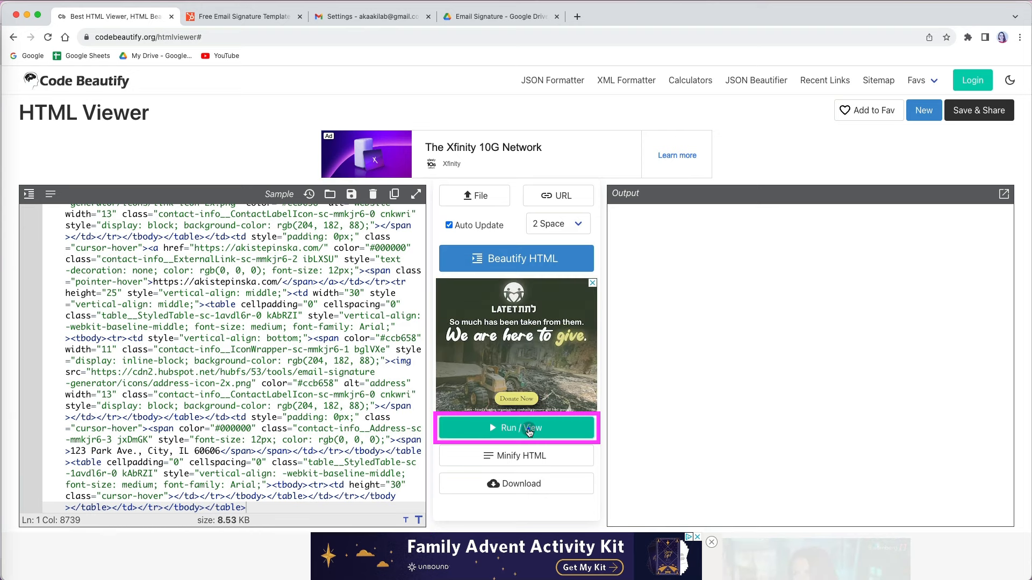
click(529, 430)
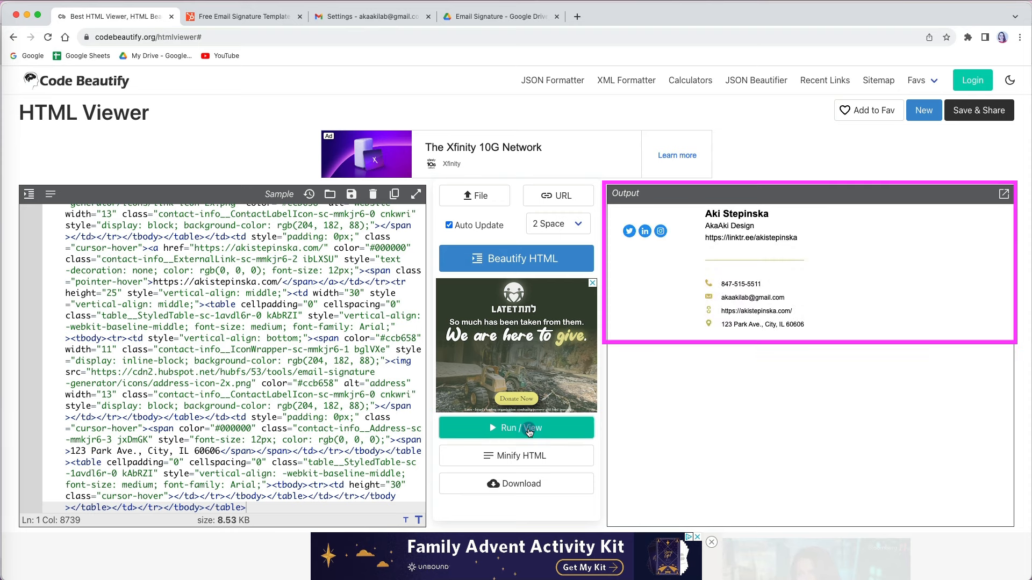
Step: Select and copy the whole rendered signature from the Output pane
click(780, 369)
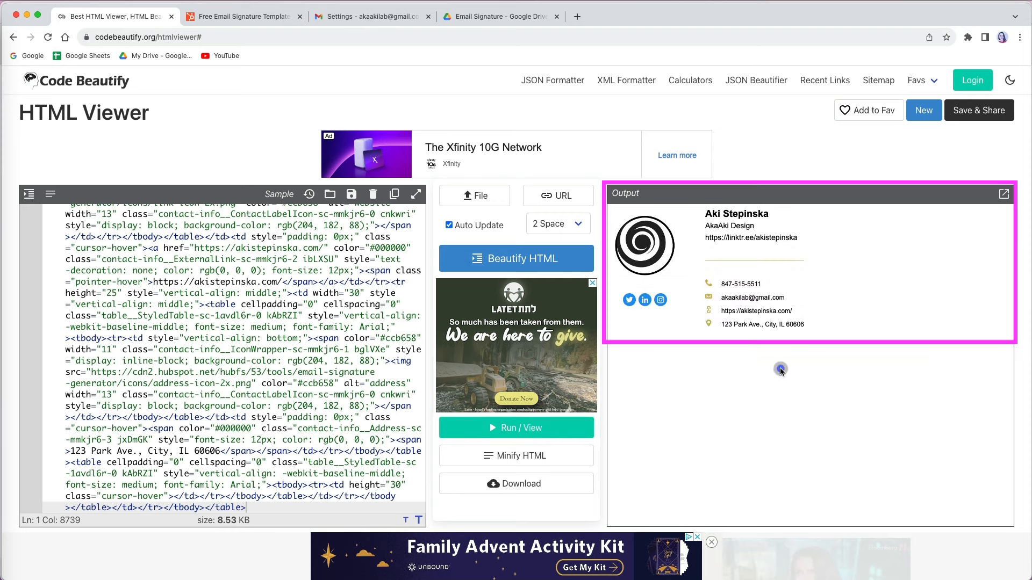
key(super+a)
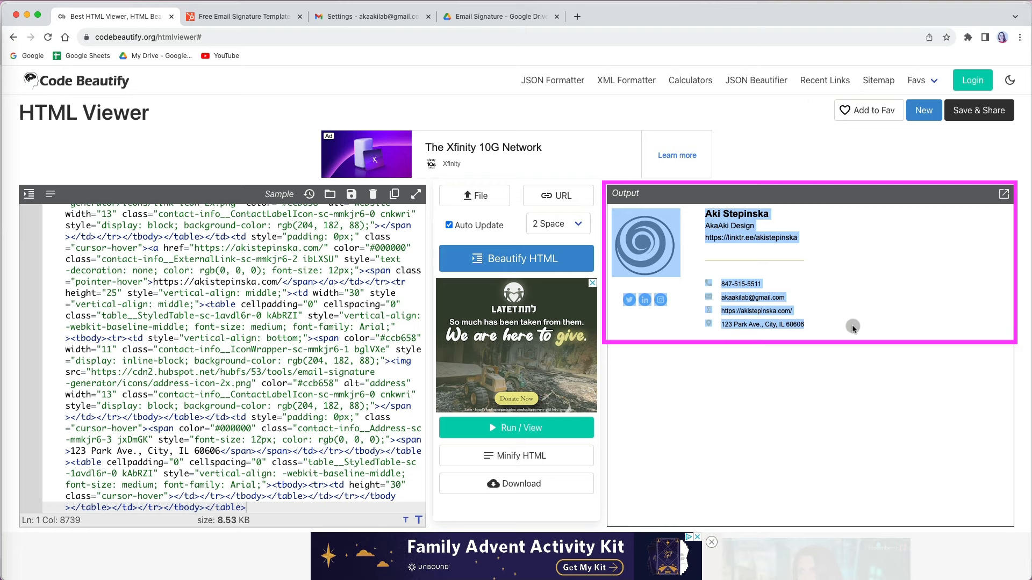
key(super+c)
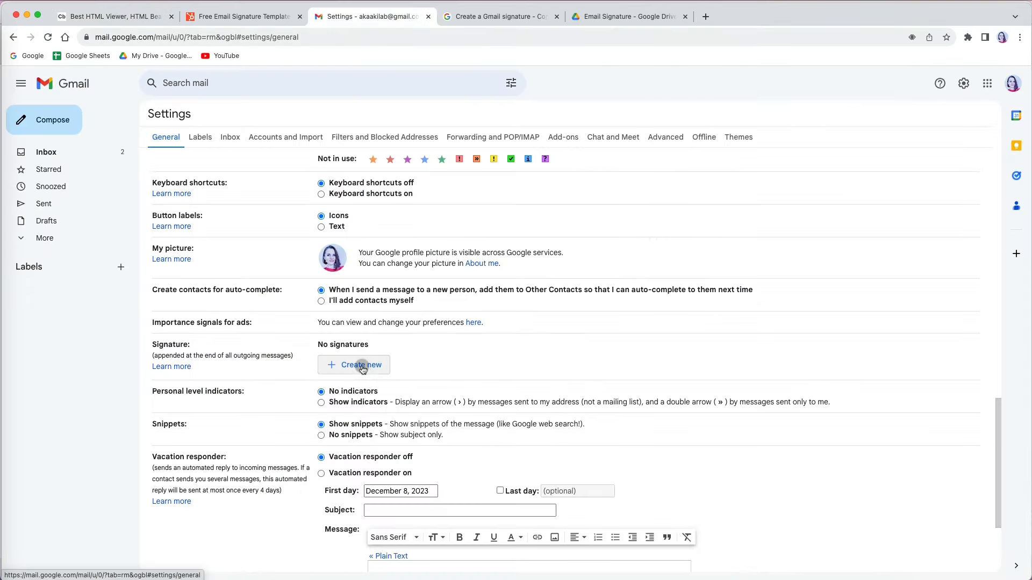
Step: Create the AkaAkiLab signature and paste in the rendered signature with logo and social icons
click(363, 369)
text(AkaAkiLab)
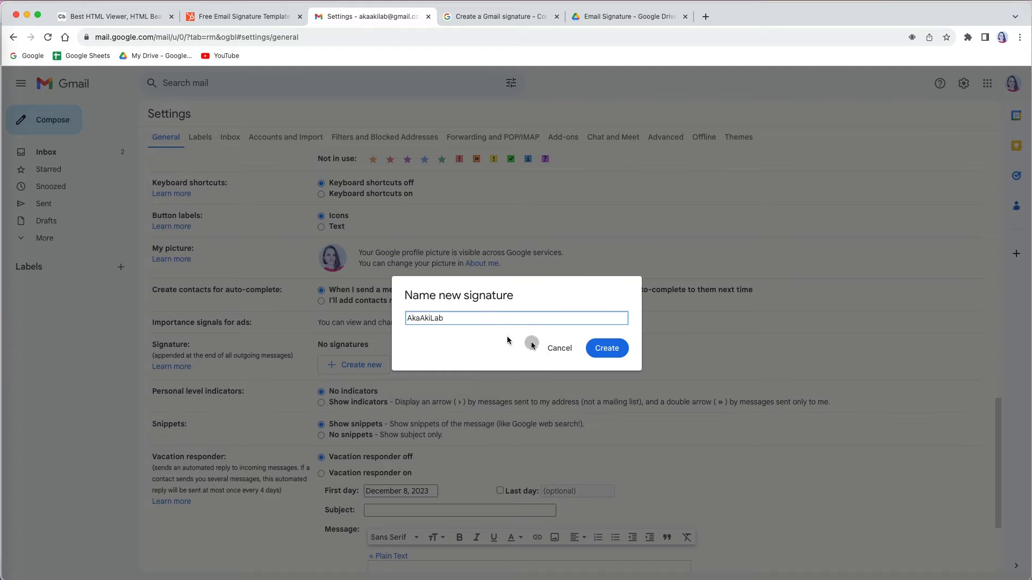
click(606, 348)
key(super+v)
scroll(593, 378, down, 10)
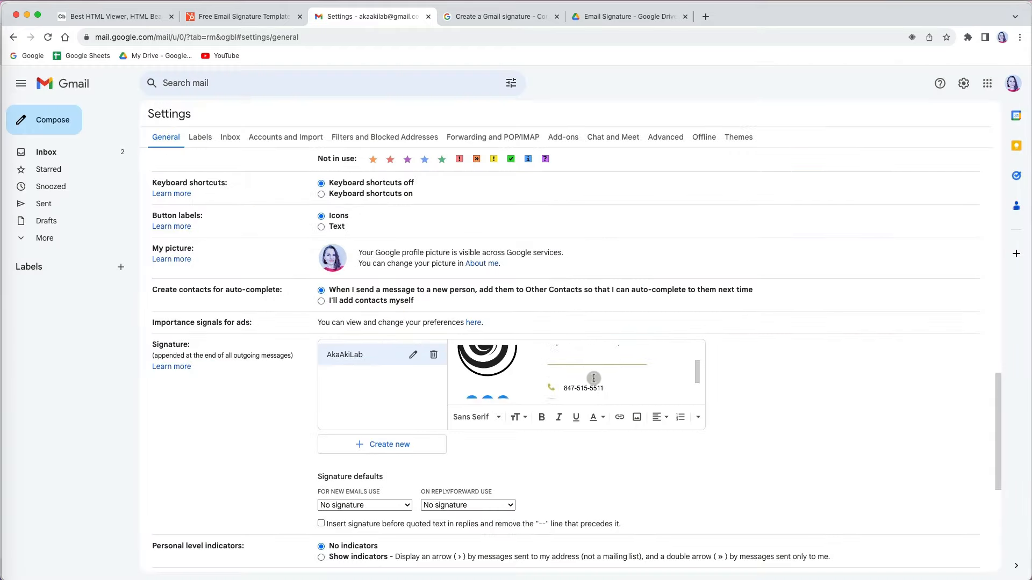
scroll(546, 454, down, 3)
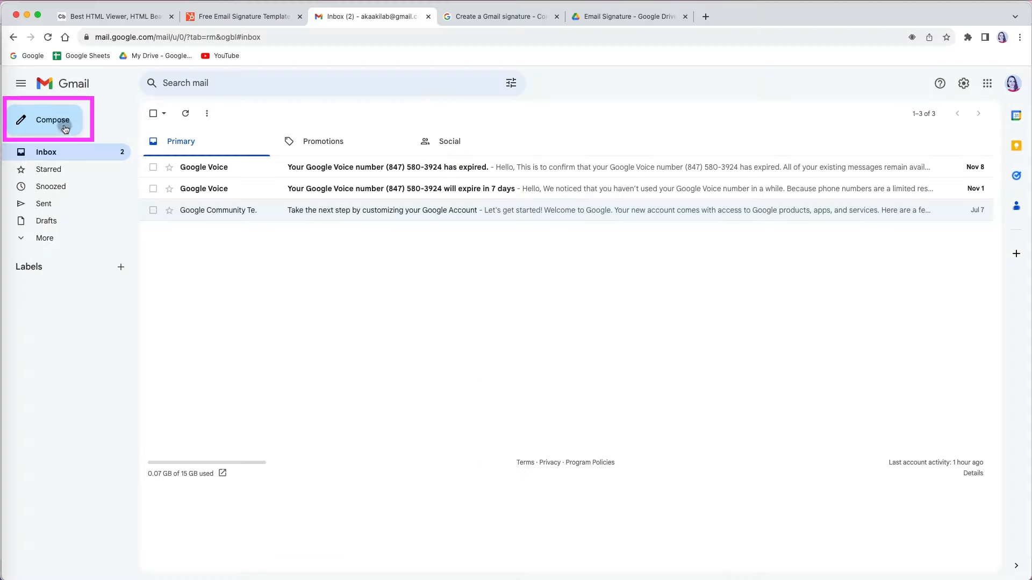
Step: Start a new email with subject 'Signature Test' and insert the AkaAkiLab signature
click(65, 129)
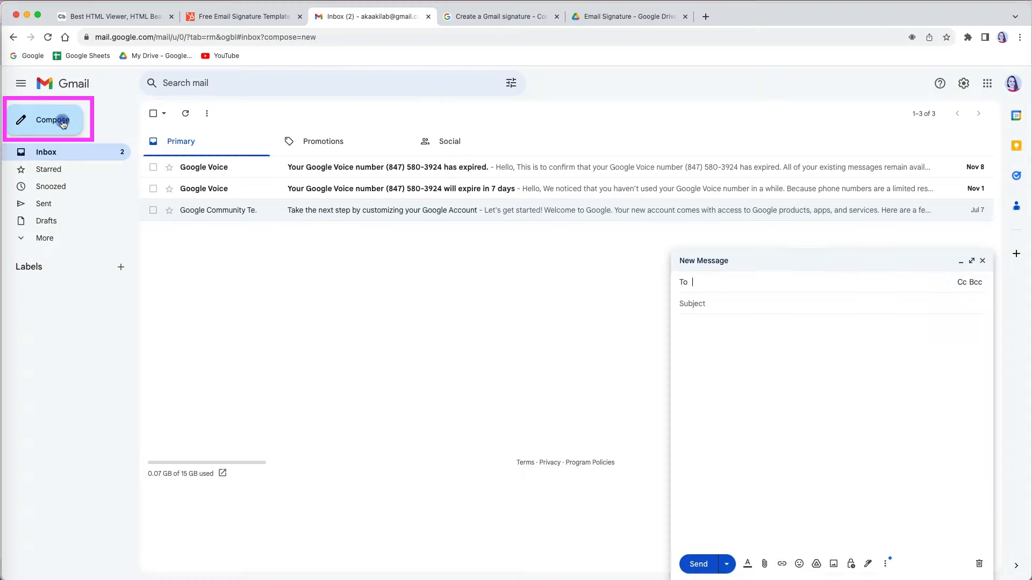
click(741, 301)
text(Signature Test)
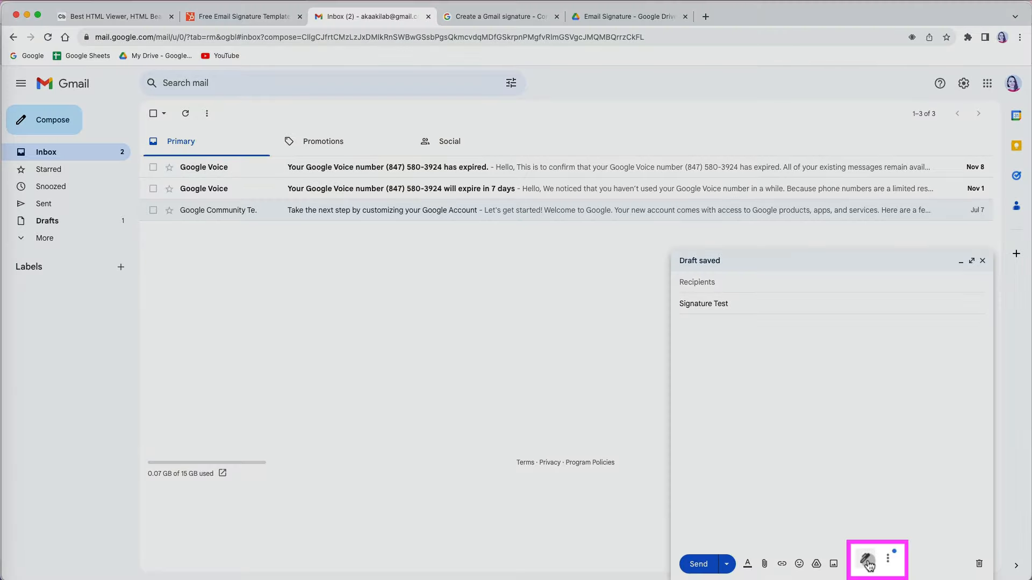
click(868, 562)
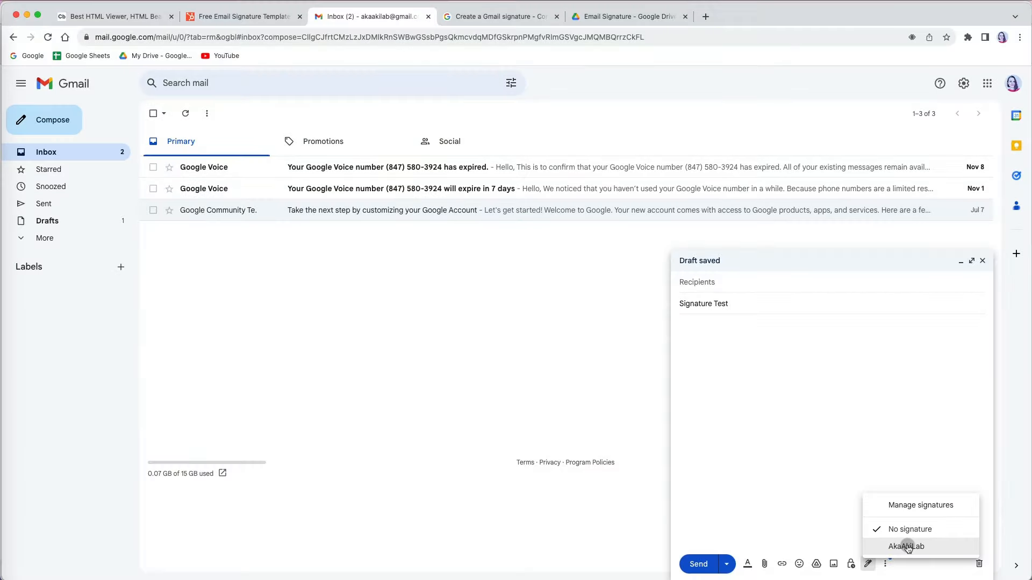
click(907, 547)
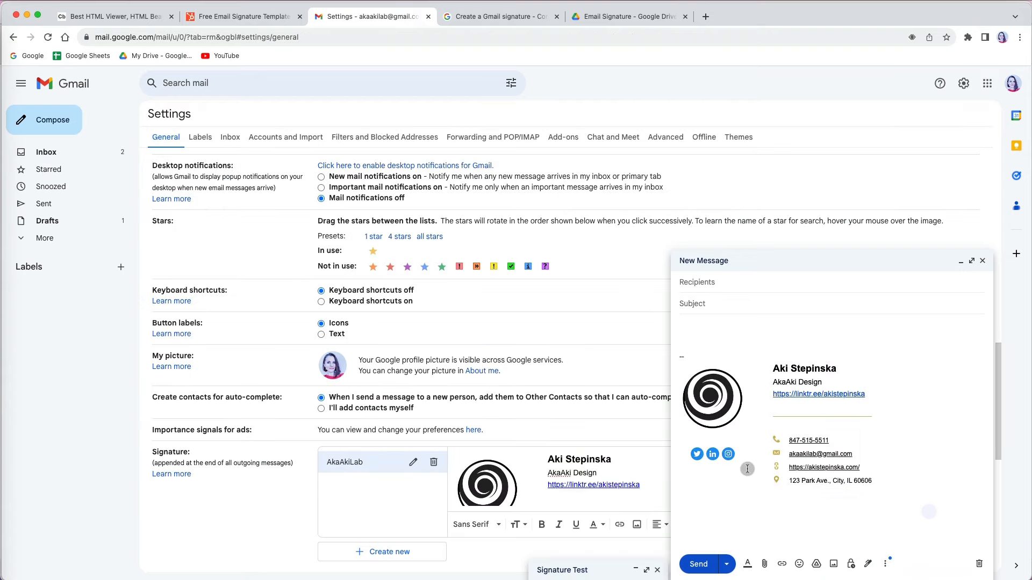
Step: Check the Instagram, LinkedIn, Twitter and linktr.ee links in the inserted signature
click(727, 455)
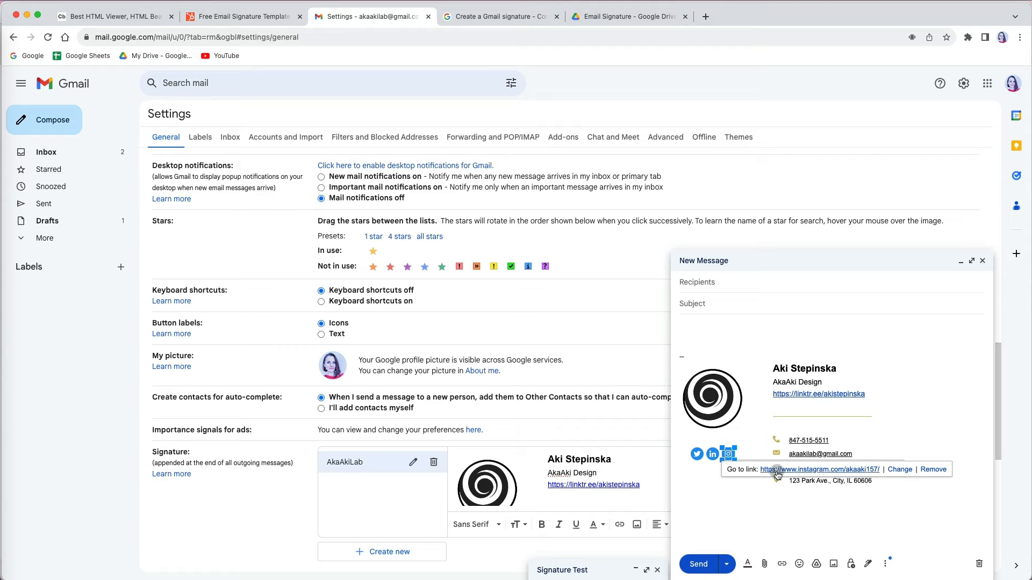
click(712, 454)
click(696, 454)
click(840, 397)
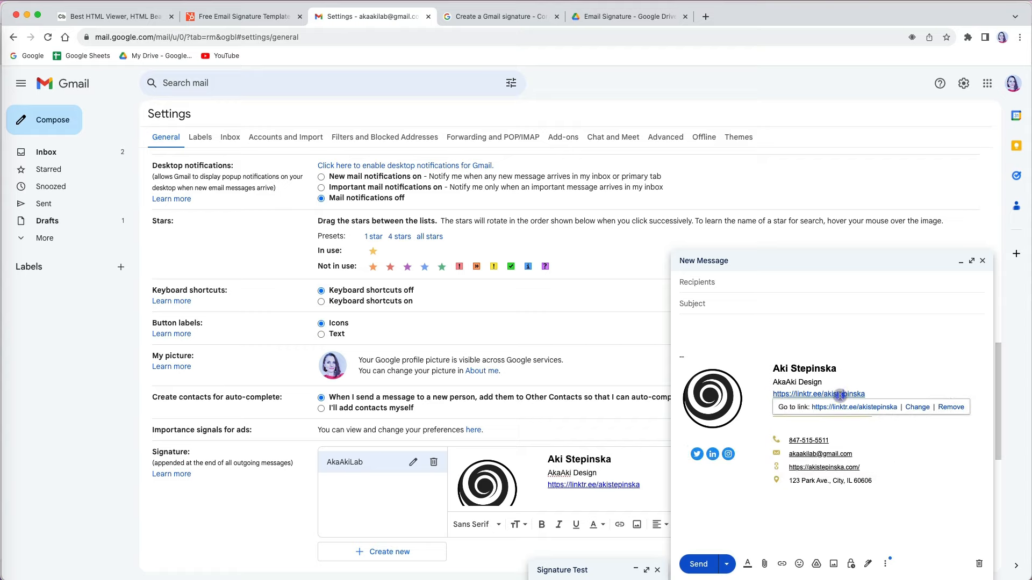
click(895, 392)
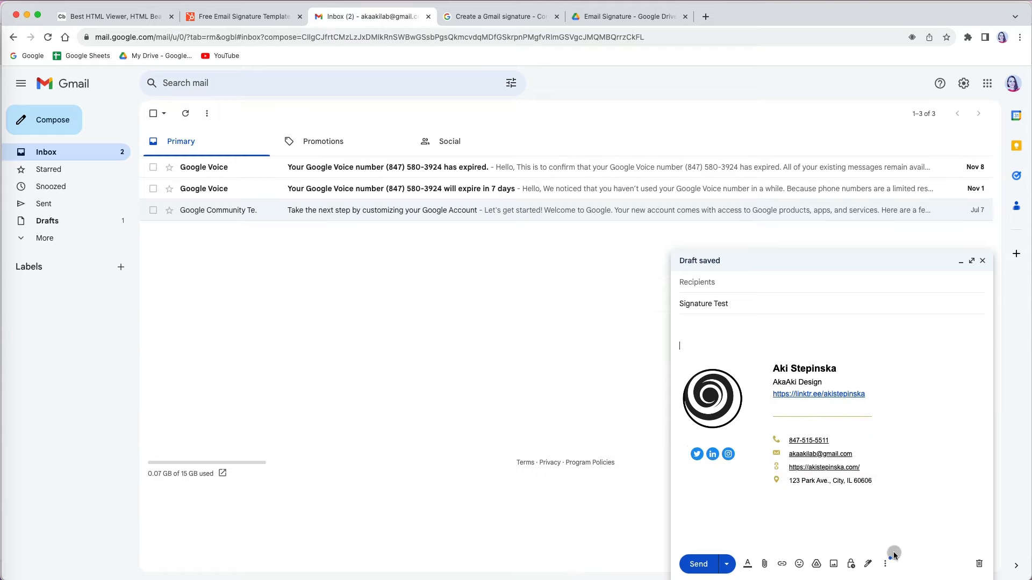
Step: Go to signature settings via Manage signatures, select the logo, and start another signature
click(867, 563)
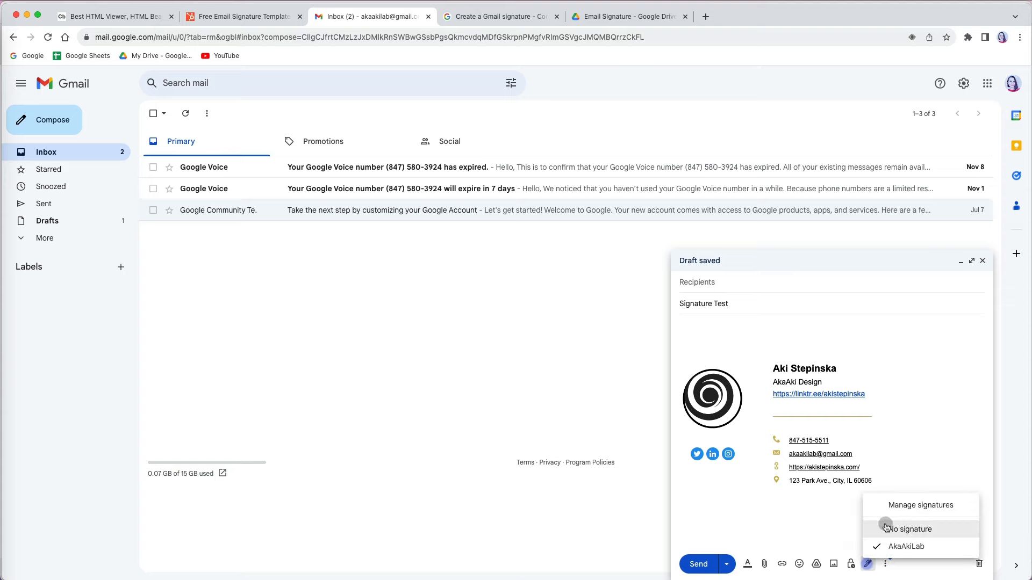
click(906, 506)
click(459, 457)
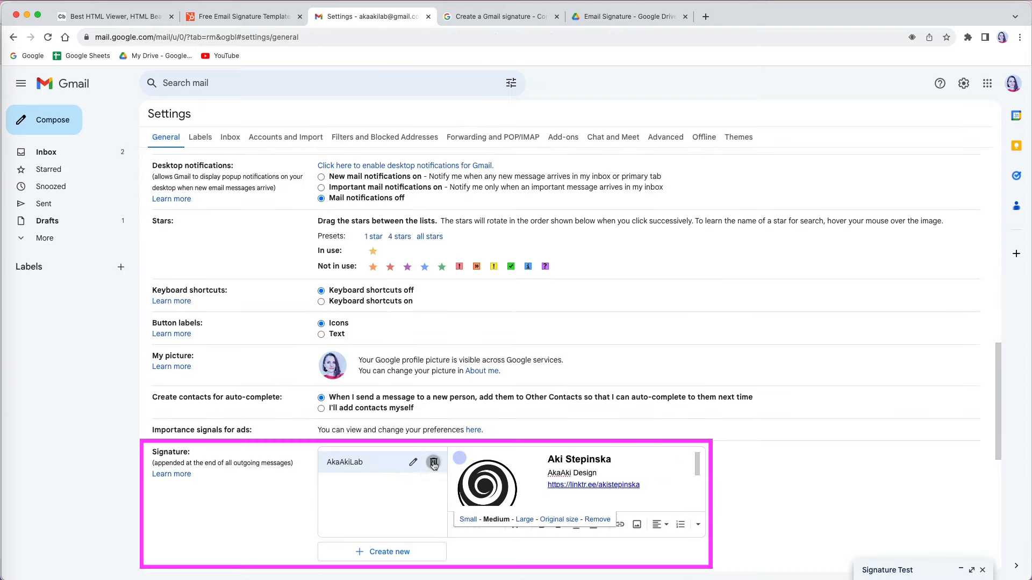
click(394, 553)
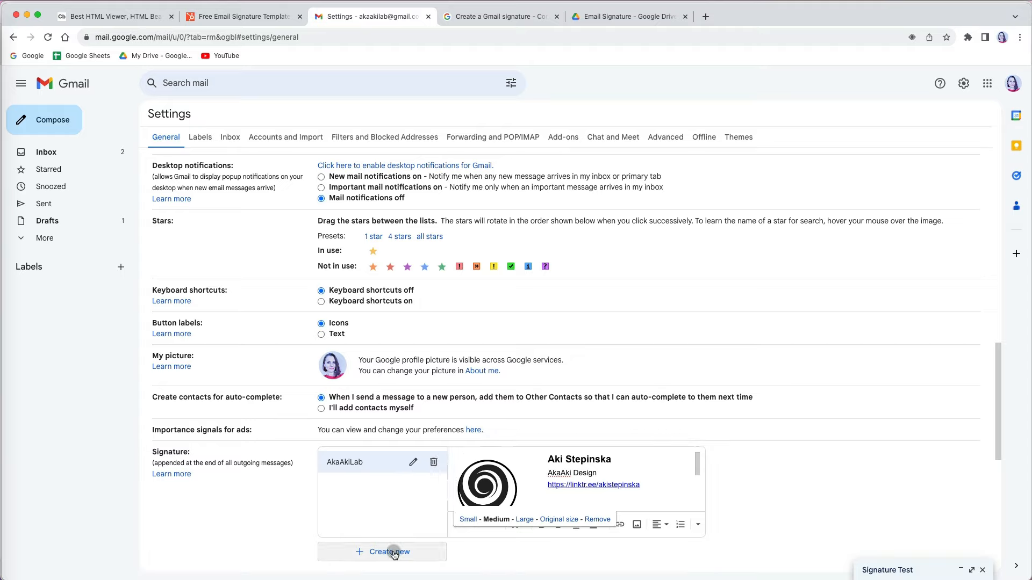